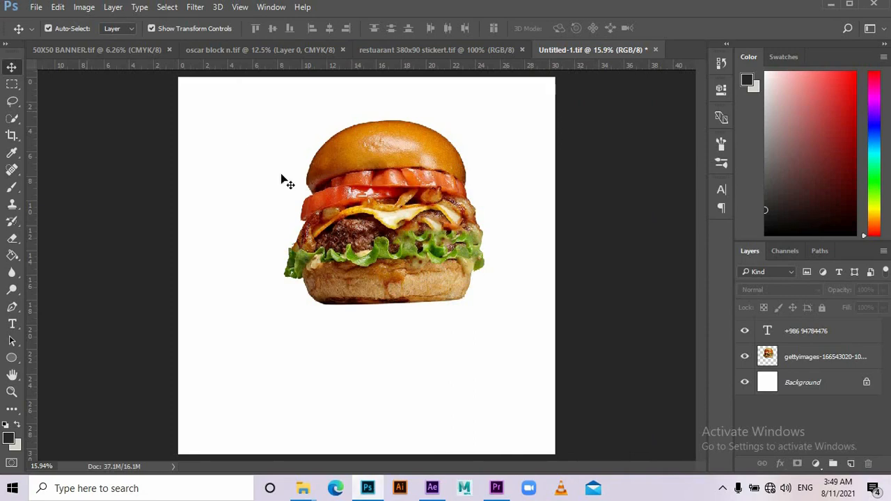
# - Drag the burger down and right, checking Canvas Size but leaving it unchanged
pyautogui.moveTo(374, 216); pyautogui.dragTo(381, 256)
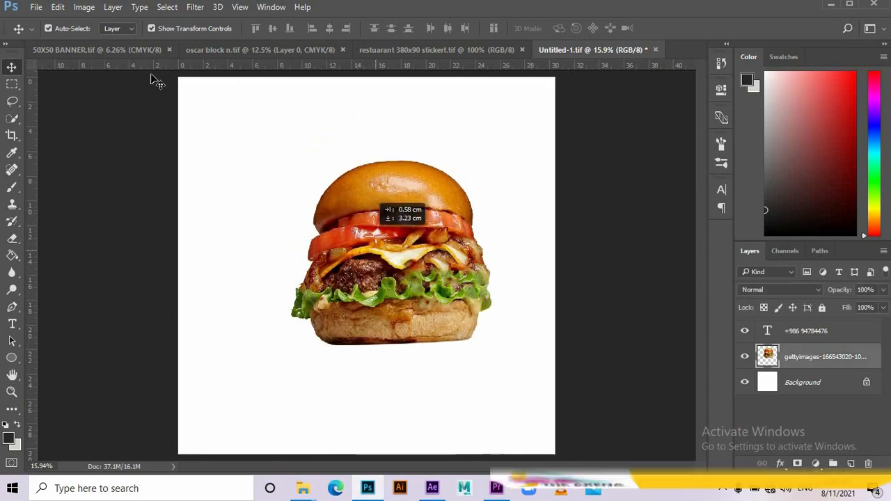
pyautogui.click(83, 7)
pyautogui.click(94, 116)
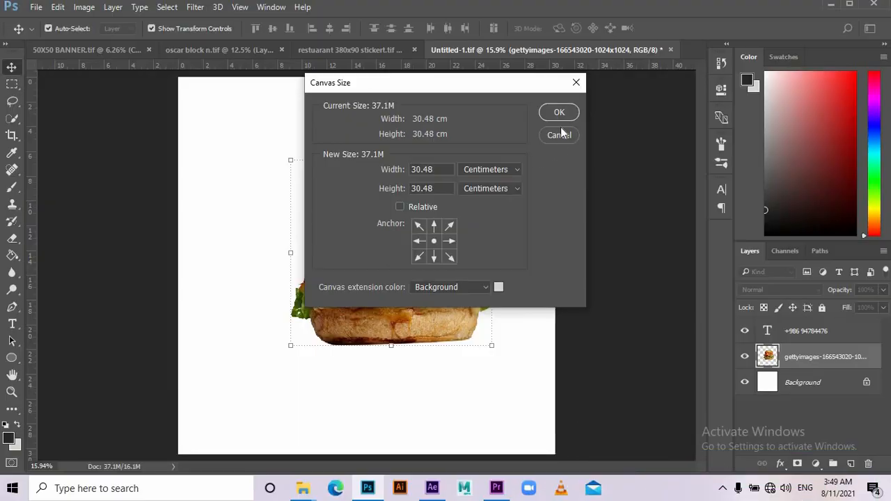
pyautogui.click(559, 134)
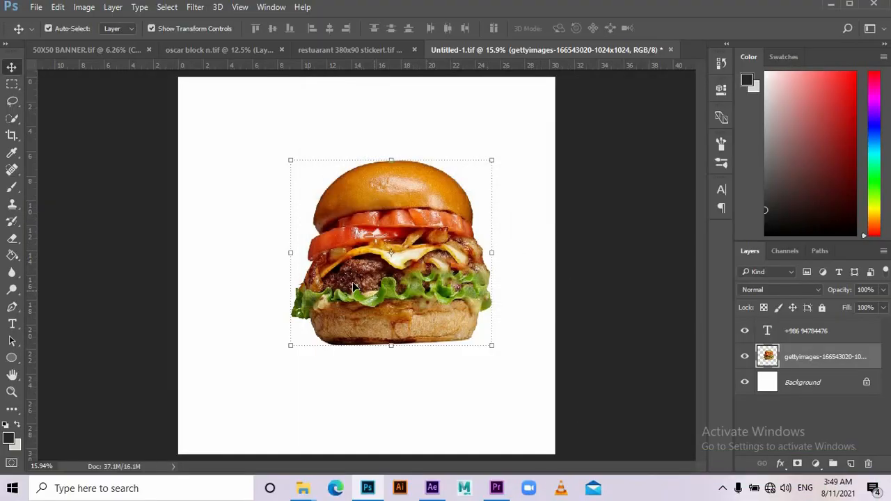
# - Toggle the white background off and on, then nudge the burger slightly down-left
pyautogui.click(744, 385)
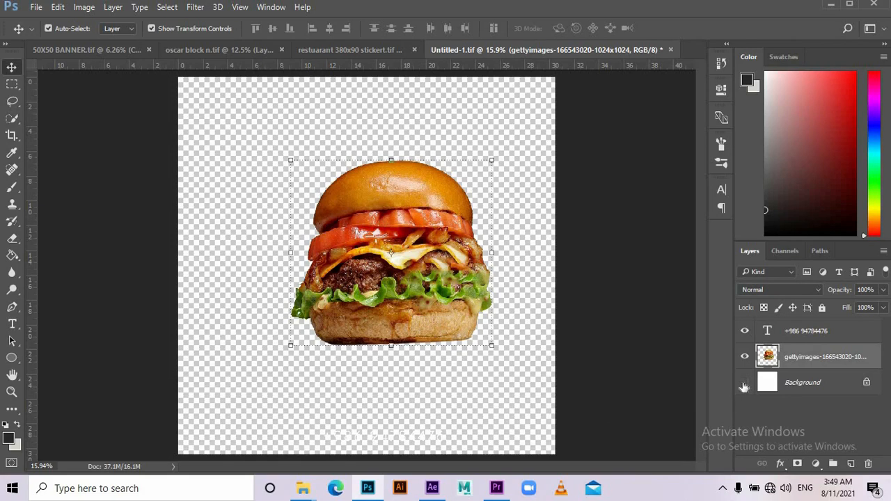
pyautogui.click(744, 385)
pyautogui.click(479, 339)
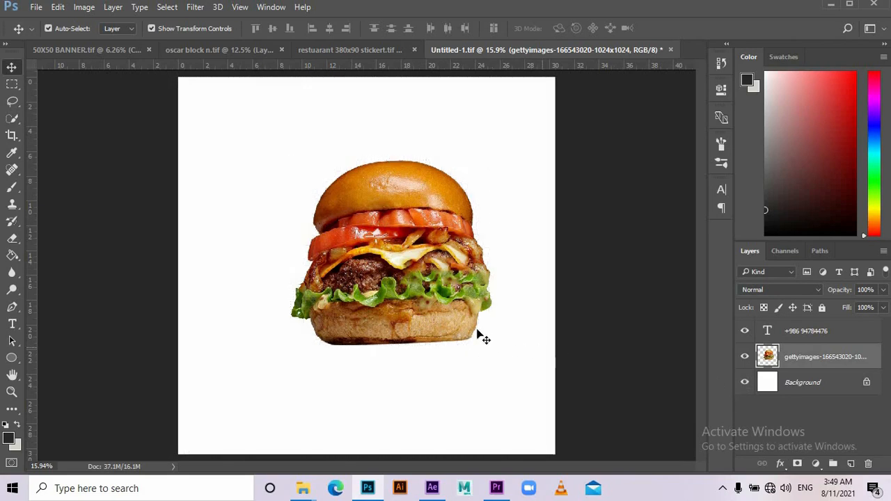
pyautogui.moveTo(430, 306); pyautogui.dragTo(422, 313)
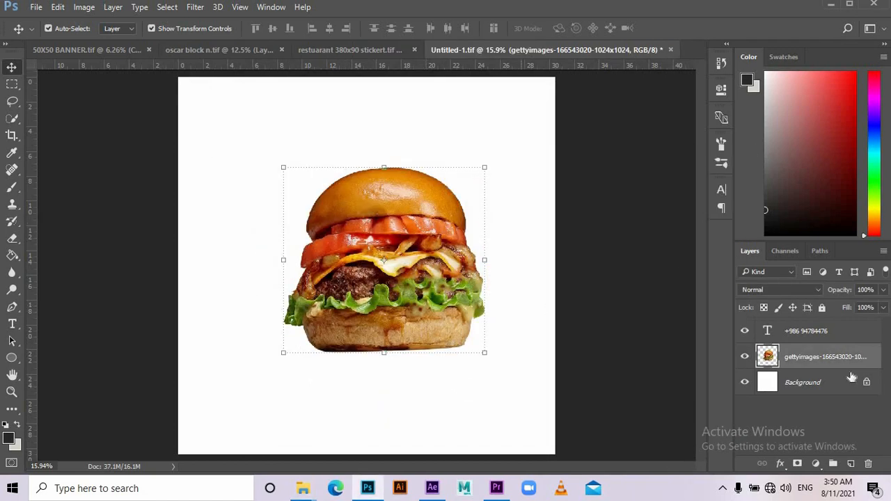
# - Convert the locked Background into Layer 0 and add a Gradient Overlay effect
pyautogui.doubleClick(820, 384)
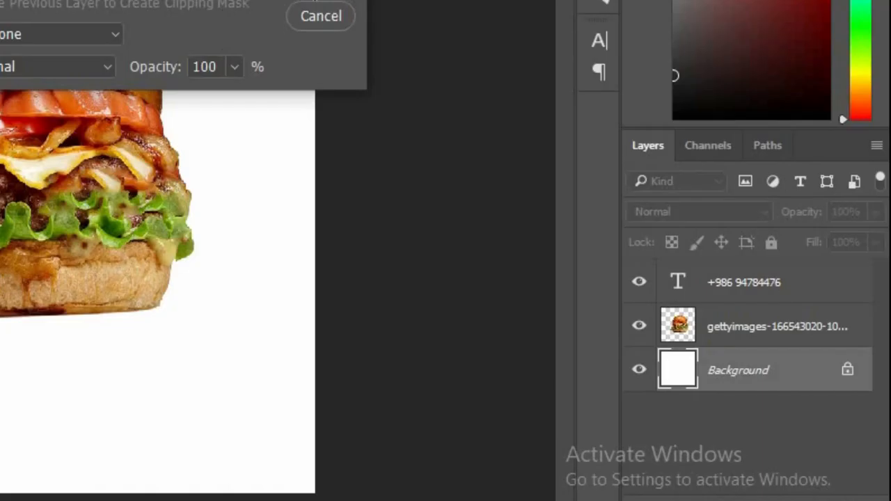
pyautogui.click(555, 155)
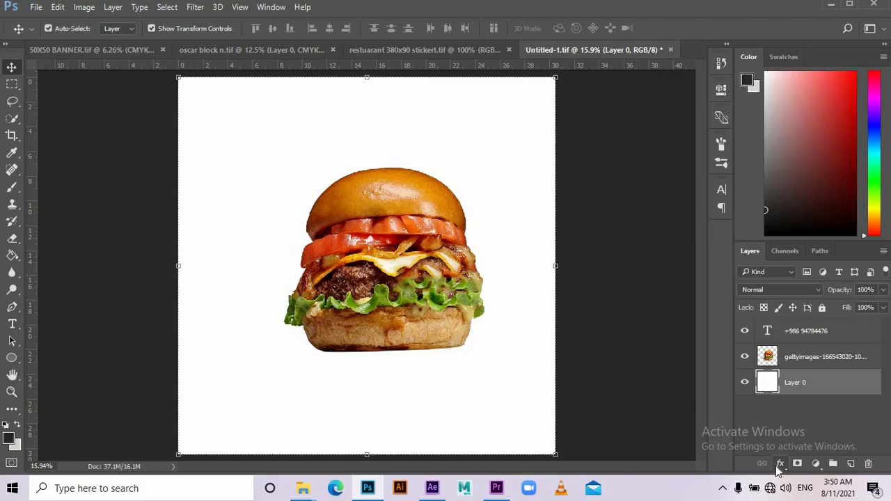
pyautogui.click(778, 465)
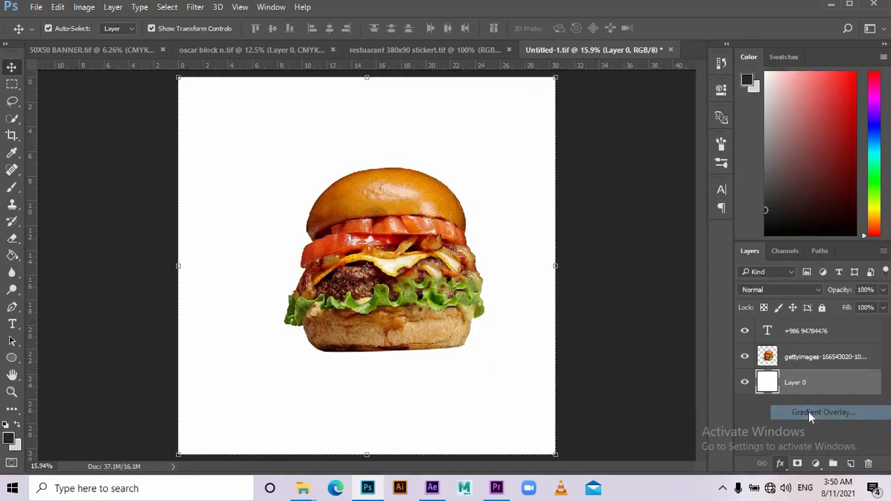
pyautogui.click(748, 421)
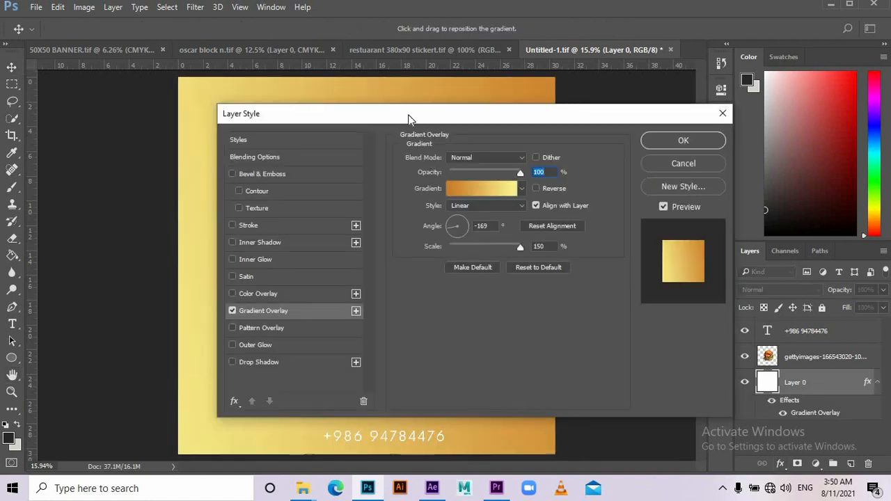
# - Set the gradient overlay to Radial style at 126% scale and edit its colours
pyautogui.moveTo(408, 119); pyautogui.dragTo(552, 117)
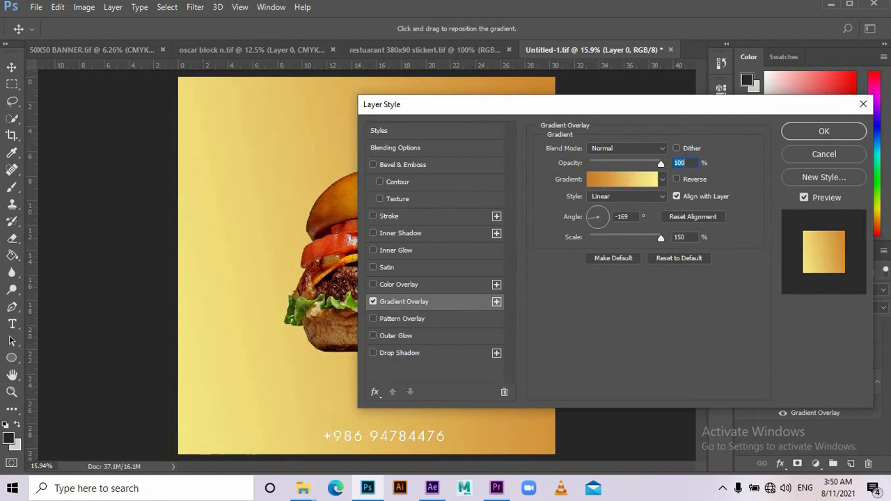
pyautogui.click(623, 198)
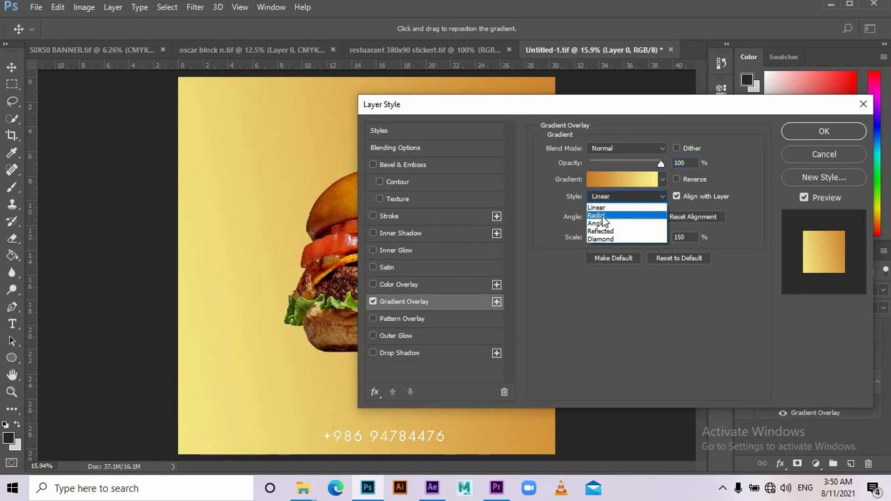
pyautogui.click(622, 209)
pyautogui.moveTo(459, 110); pyautogui.dragTo(674, 109)
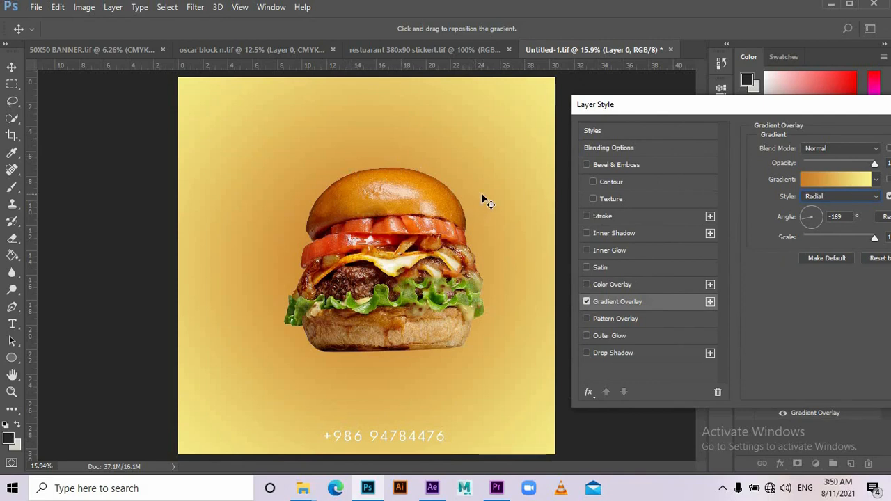
pyautogui.moveTo(745, 110); pyautogui.dragTo(616, 94)
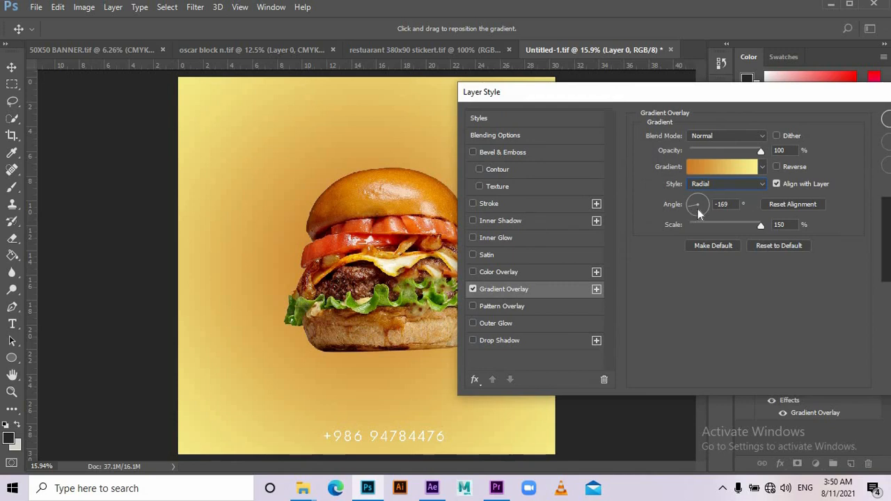
pyautogui.moveTo(759, 228); pyautogui.dragTo(749, 226)
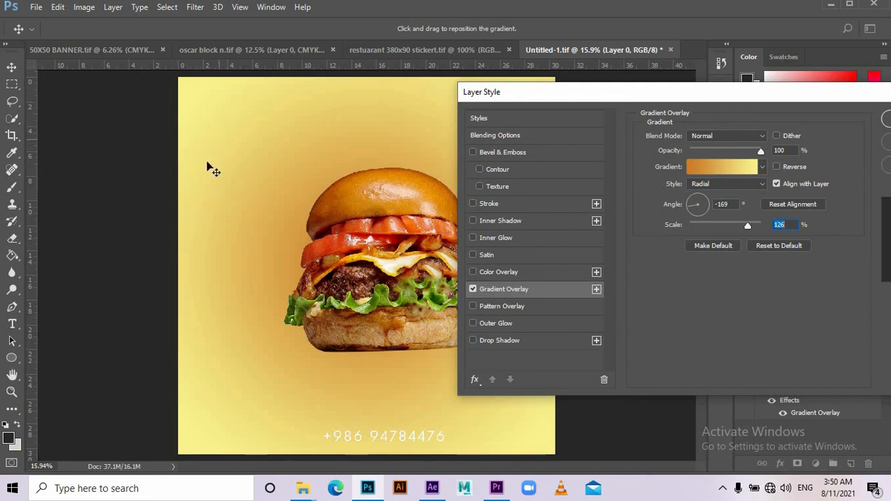
pyautogui.click(703, 170)
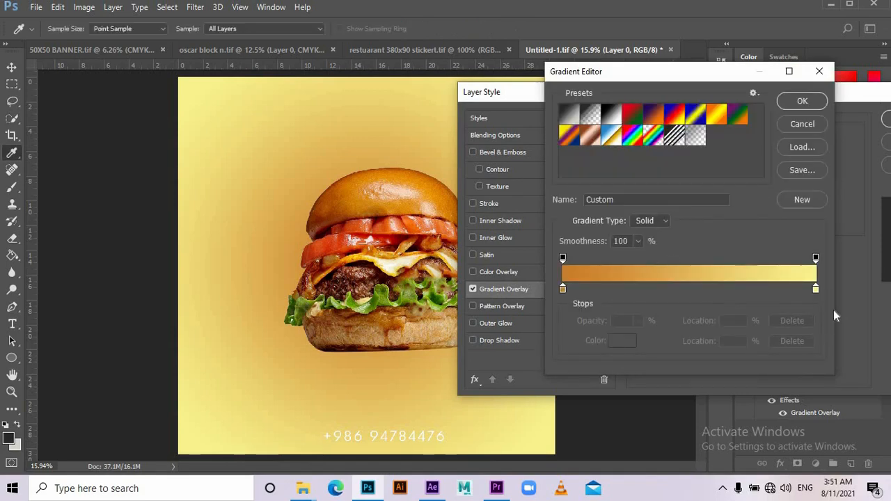
# - Apply the Orange, Yellow, Orange preset, remove the left stop, move yellow to 12%, and confirm
pyautogui.click(718, 119)
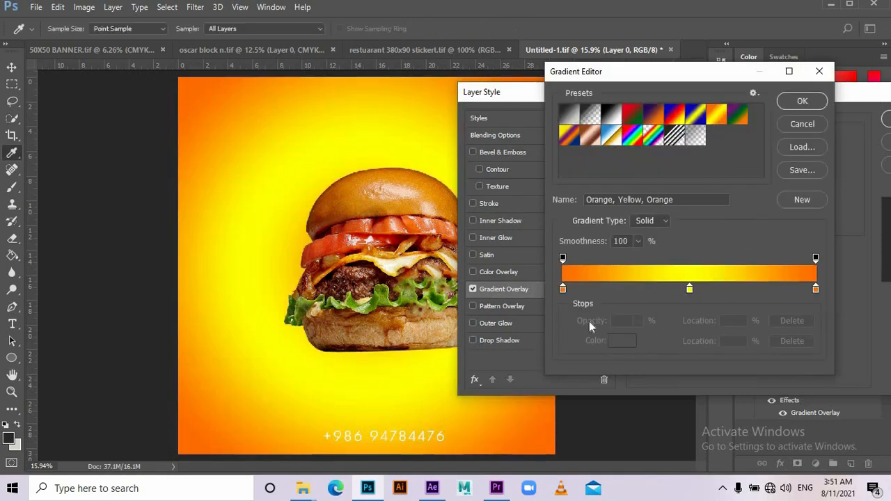
pyautogui.moveTo(564, 289); pyautogui.dragTo(567, 378)
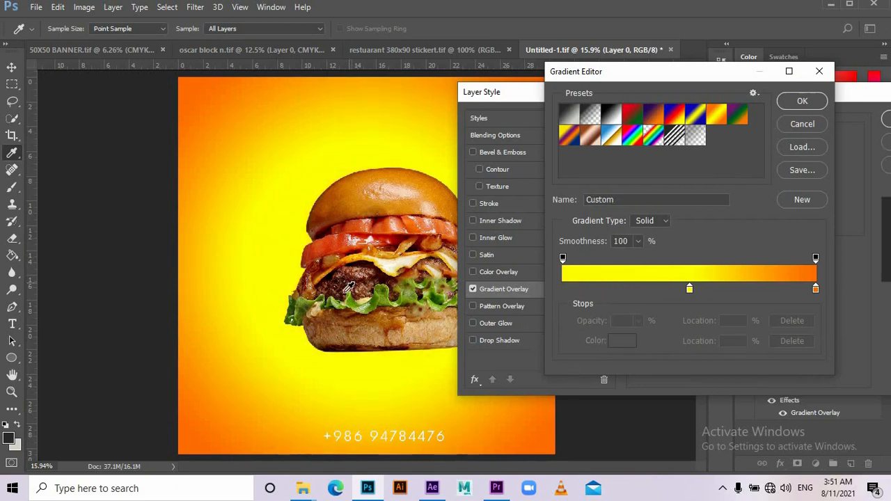
pyautogui.moveTo(688, 289); pyautogui.dragTo(593, 289)
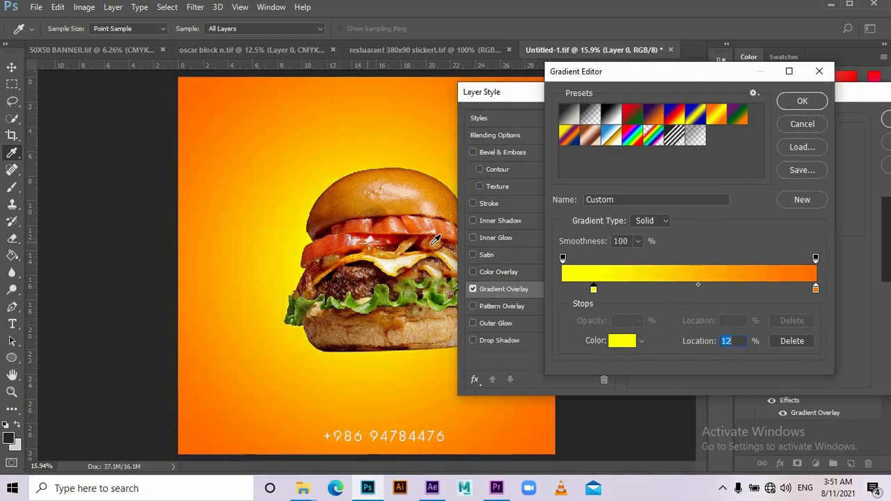
pyautogui.click(803, 101)
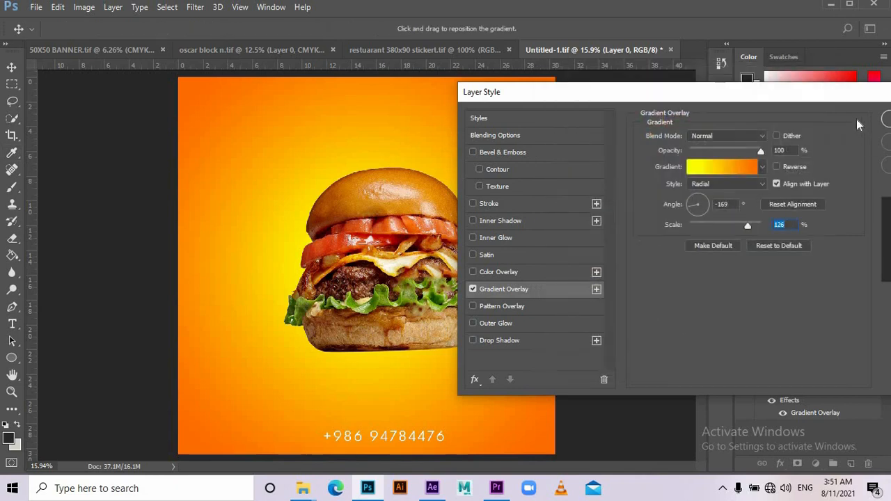
pyautogui.click(885, 122)
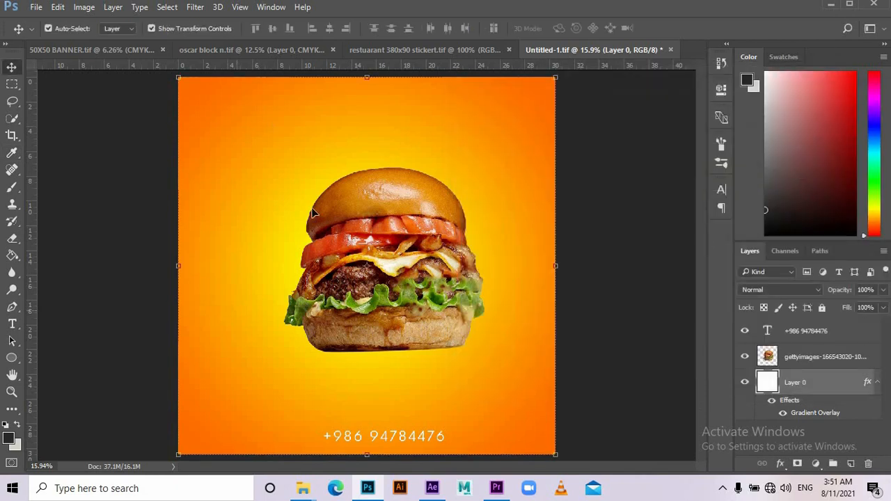
# - Duplicate the burger layer, enlarge the lower copy far past the canvas, and set it to 50% opacity
pyautogui.click(400, 287)
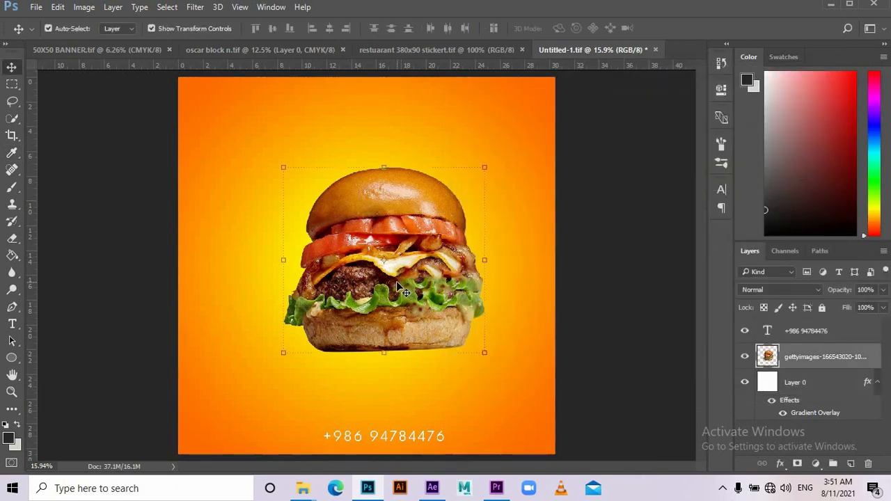
pyautogui.click(584, 293)
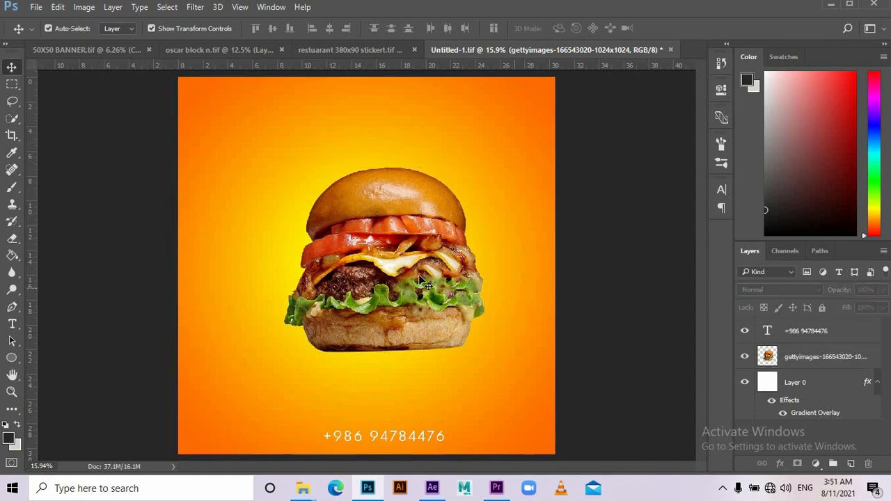
pyautogui.click(421, 280)
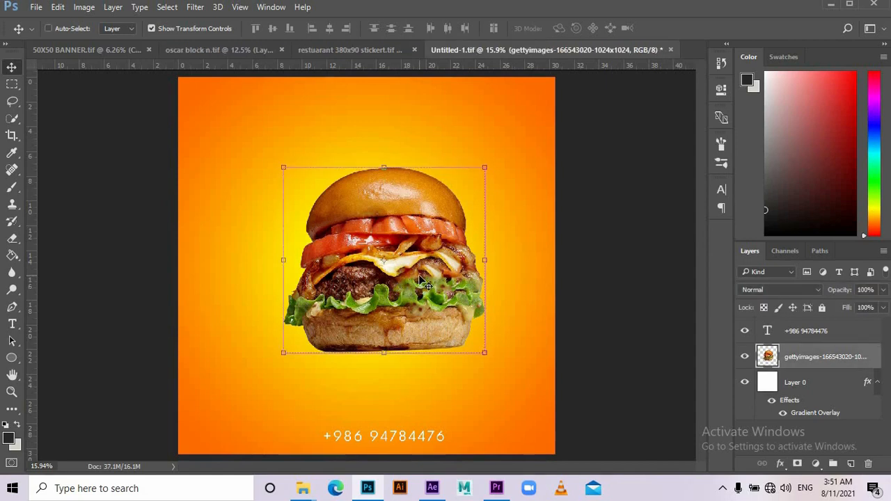
pyautogui.hotkey('ctrl', 'j')
pyautogui.click(851, 389)
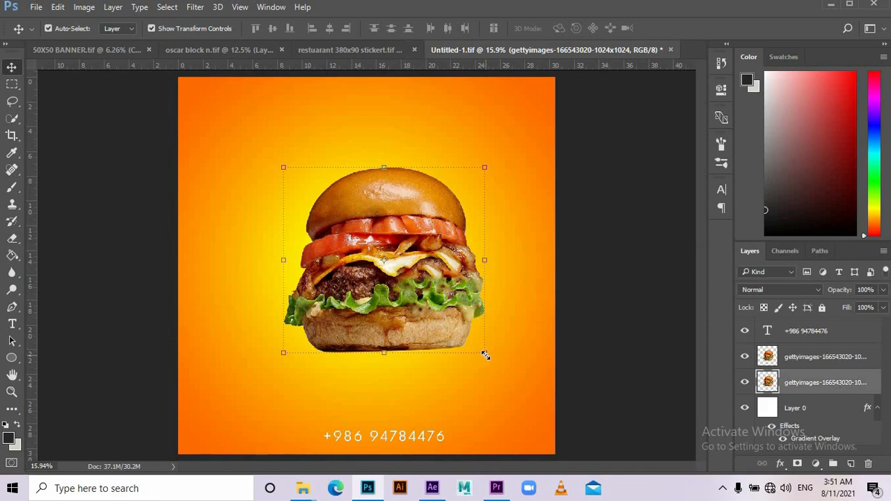
pyautogui.moveTo(485, 355); pyautogui.dragTo(740, 29)
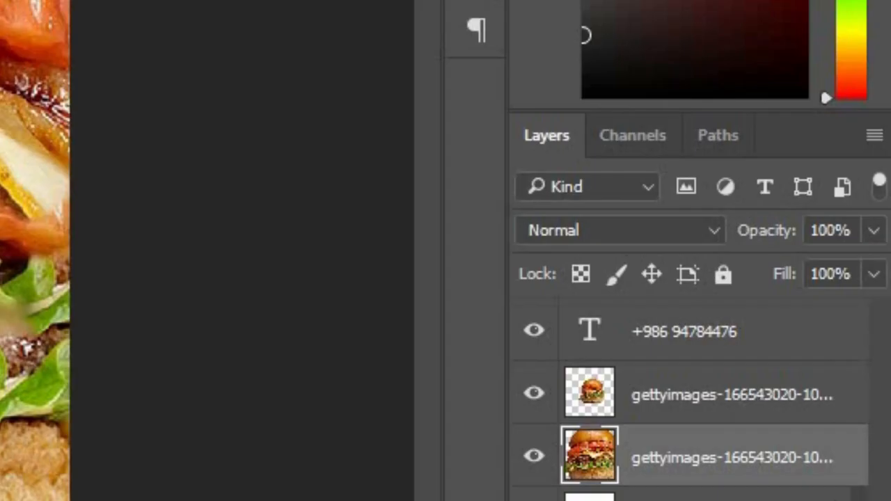
pyautogui.press('5')
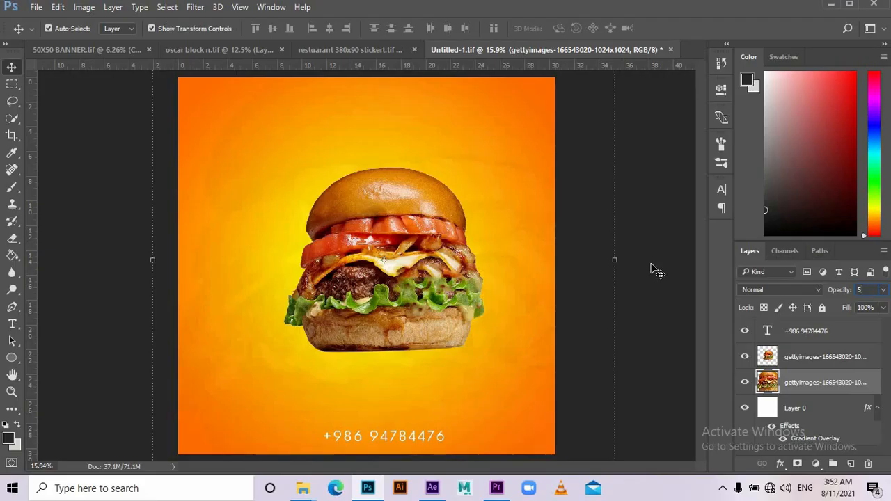
pyautogui.click(651, 264)
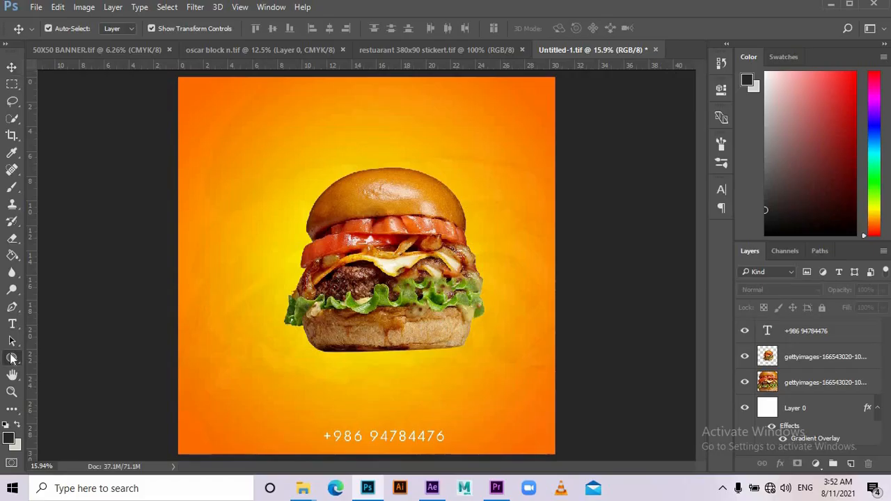
# - Draw a large triangle with the Polygon Tool set to 3 sides
pyautogui.click(12, 358)
pyautogui.rightClick(12, 357)
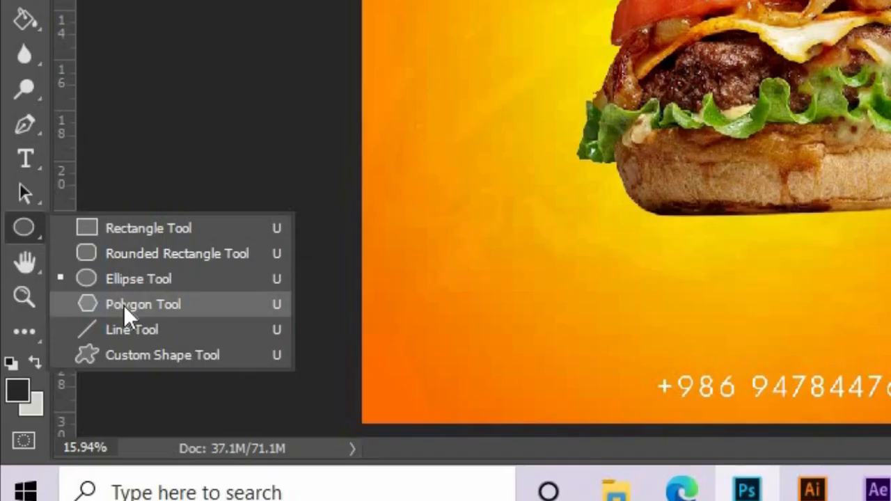
pyautogui.click(61, 396)
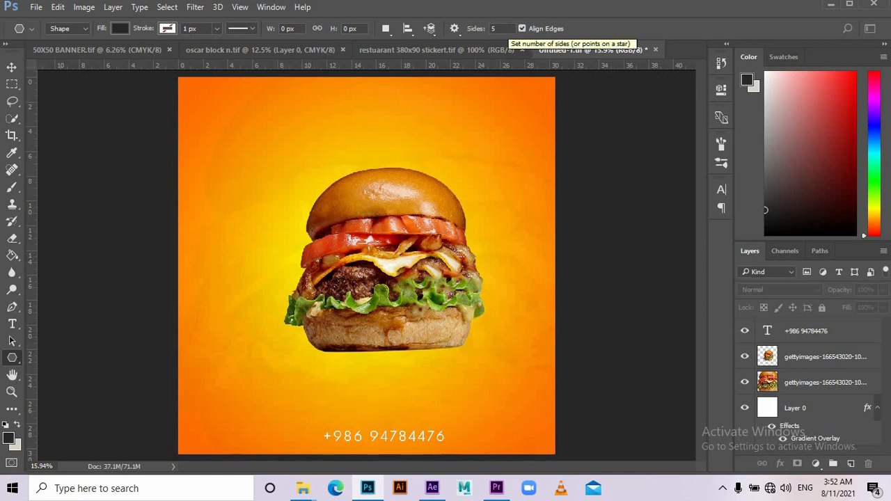
pyautogui.click(496, 29)
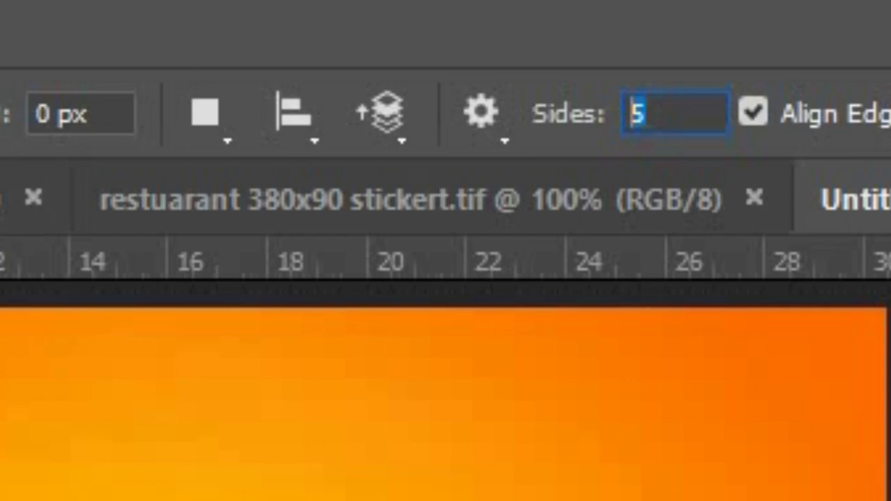
pyautogui.write('3')
pyautogui.moveTo(357, 186); pyautogui.dragTo(511, 243)
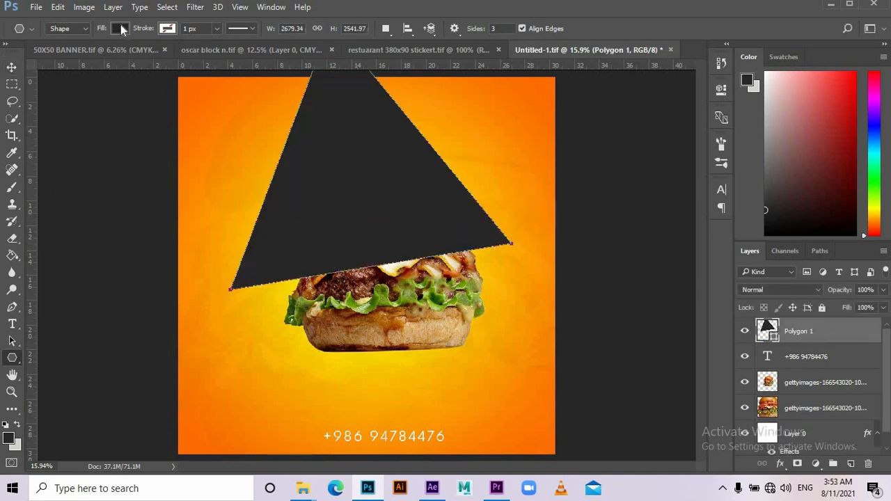
# - Give the triangle no fill and a thick white stroke
pyautogui.click(121, 28)
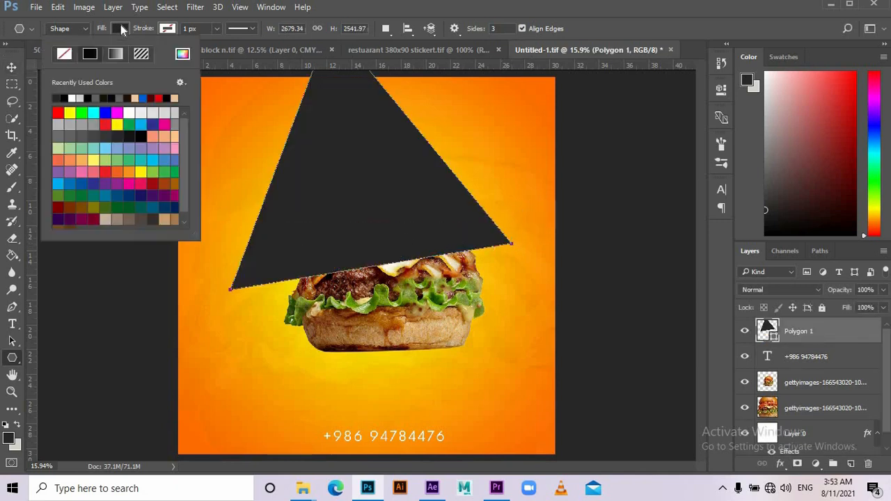
pyautogui.click(167, 28)
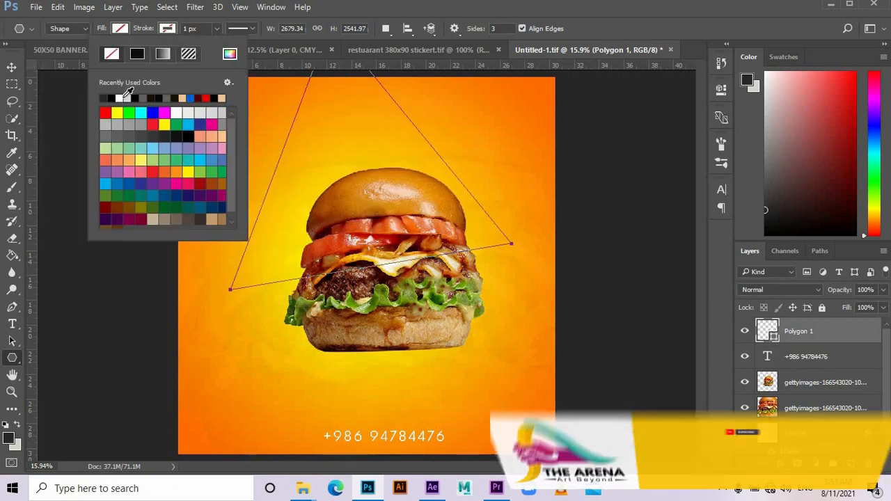
pyautogui.click(125, 97)
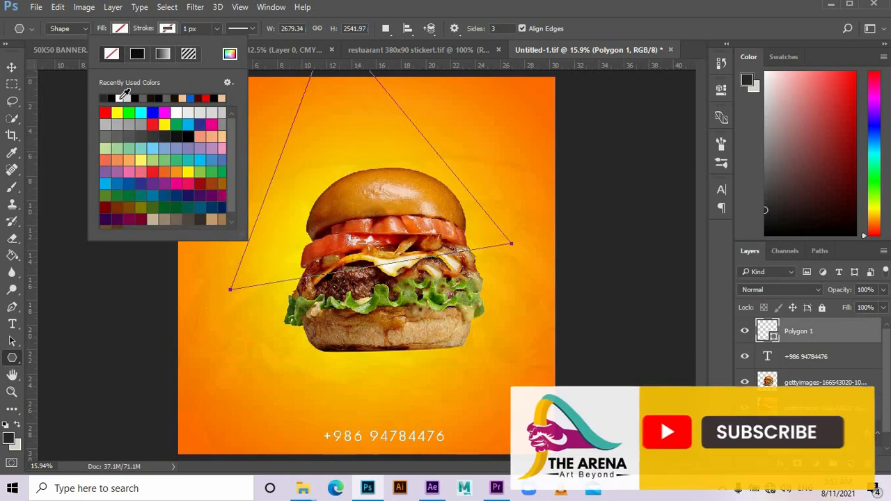
pyautogui.click(217, 28)
pyautogui.moveTo(203, 44); pyautogui.dragTo(224, 41)
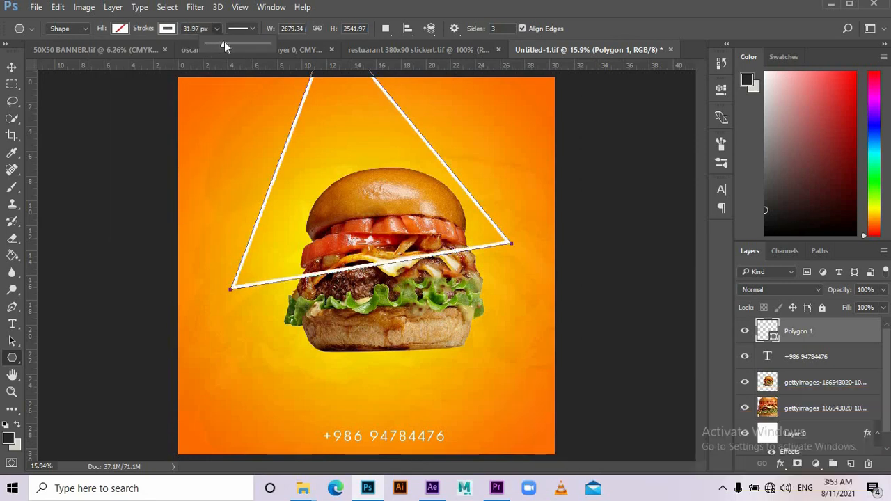
# - Move the triangle down and right so it surrounds the burger
pyautogui.press('v')
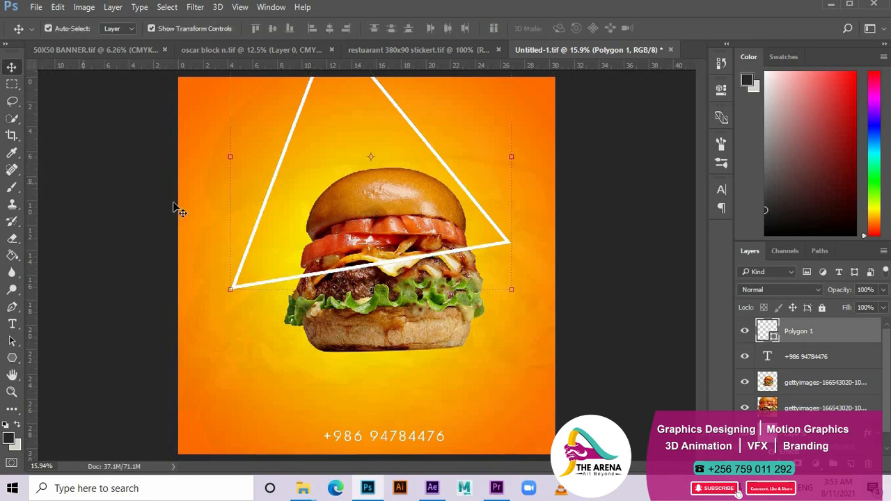
pyautogui.click(174, 207)
pyautogui.moveTo(283, 156); pyautogui.dragTo(310, 241)
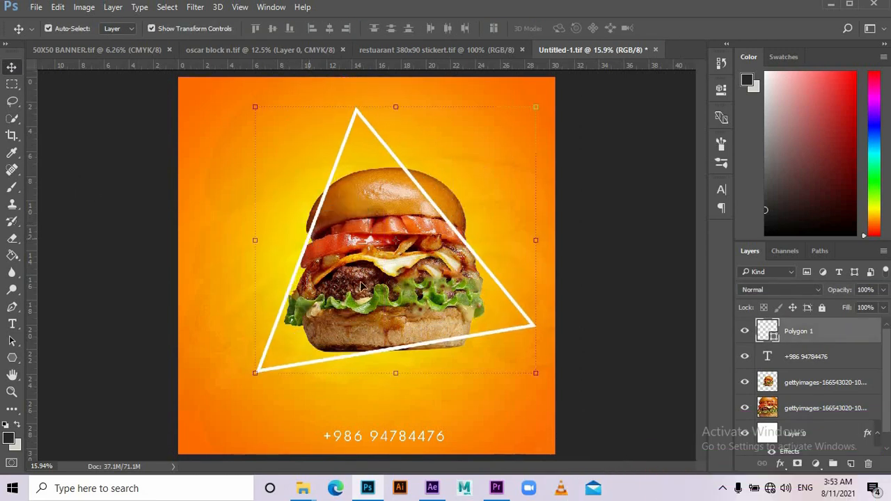
pyautogui.click(641, 402)
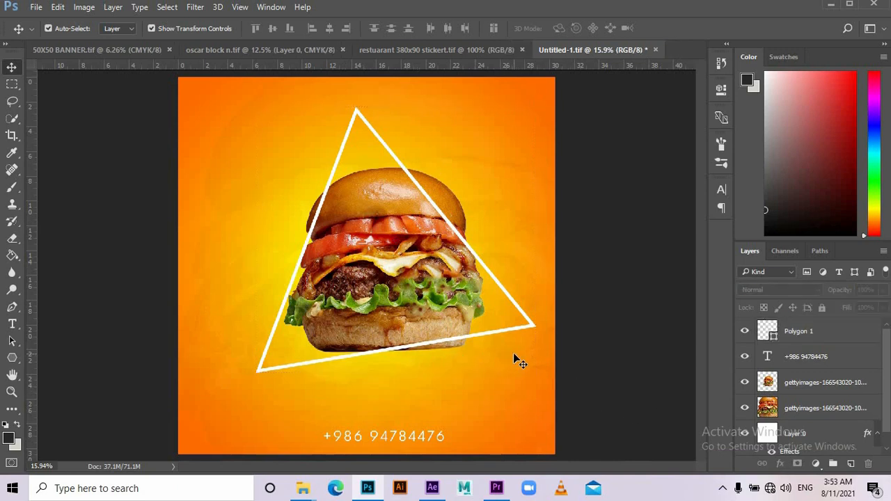
pyautogui.click(534, 330)
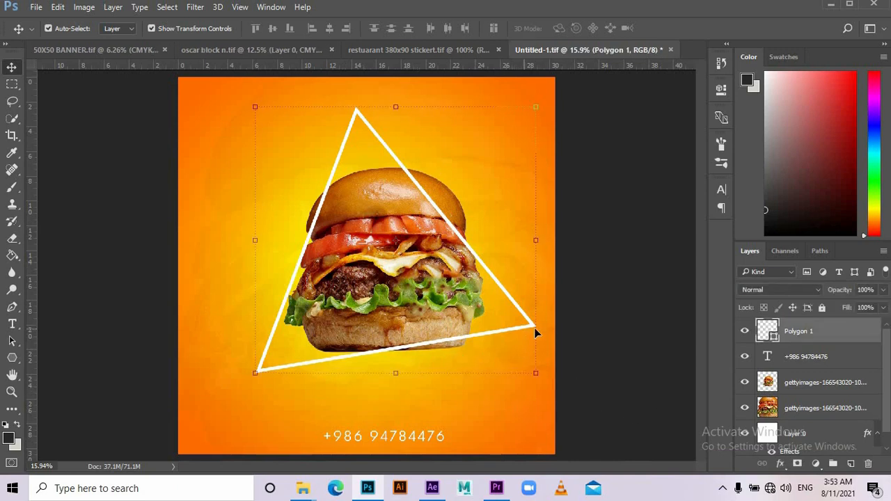
# - Rename Polygon 1 to 'triangle' and the burger cut-out layer to 'burger'
pyautogui.doubleClick(797, 336)
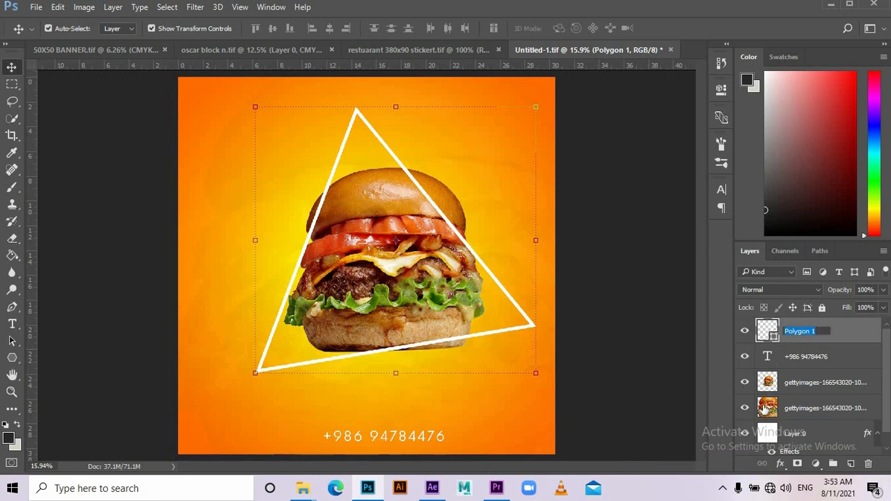
pyautogui.write('triangle')
pyautogui.press('Return')
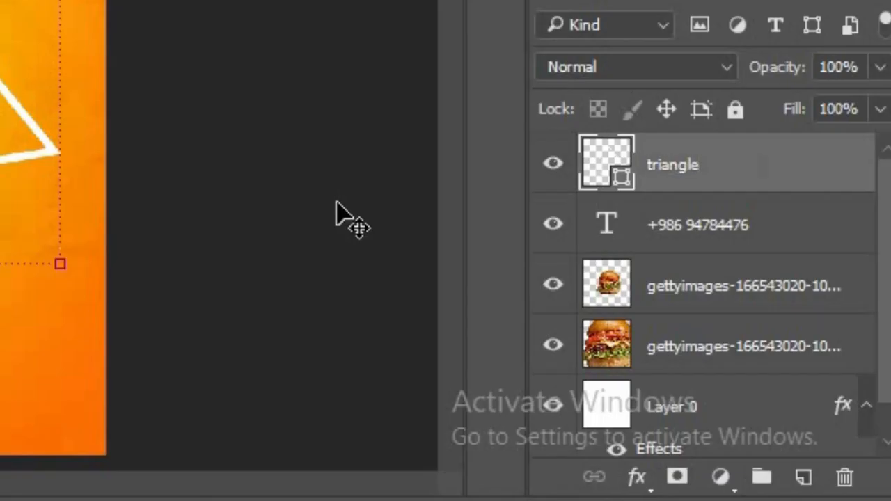
pyautogui.doubleClick(701, 298)
pyautogui.write('bu')
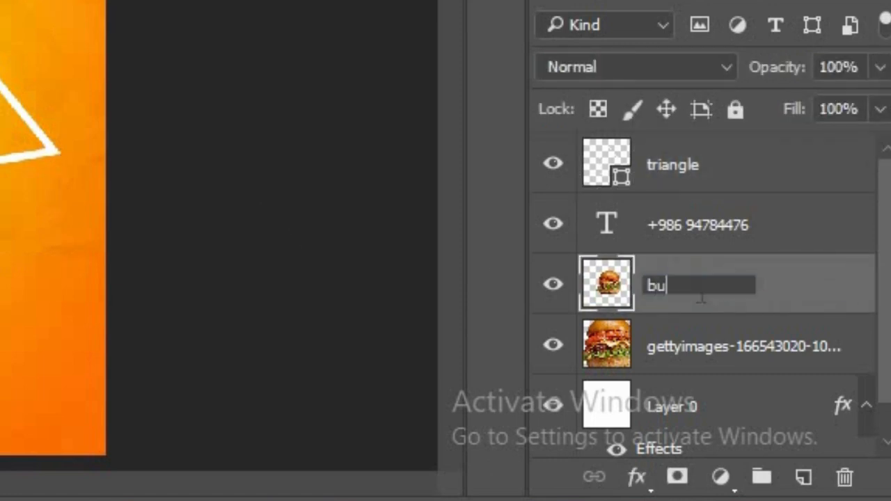
pyautogui.write('r')
pyautogui.write('ger')
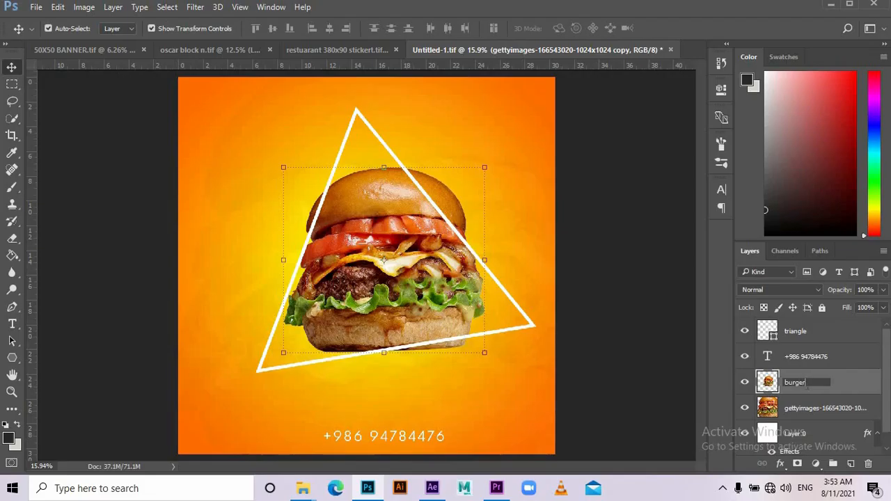
pyautogui.press('Return')
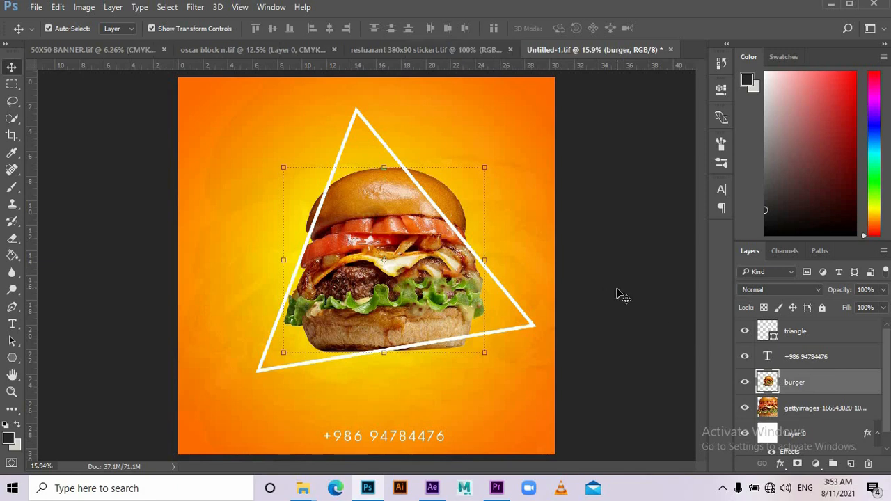
pyautogui.click(637, 353)
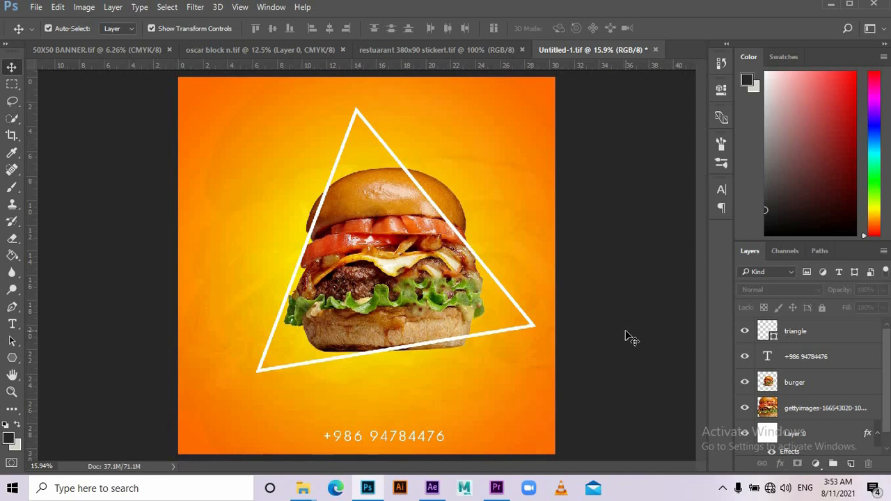
# - Duplicate the triangle layer, hide the original, and rasterize 'triangle copy'
pyautogui.click(527, 333)
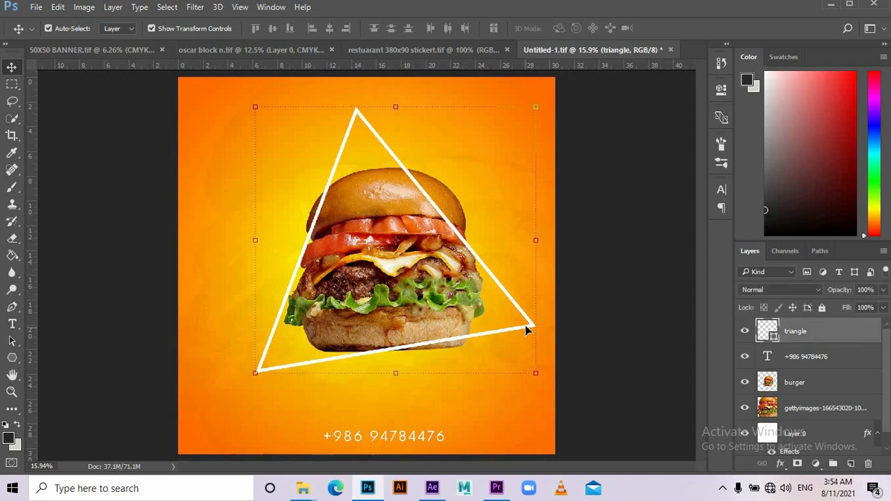
pyautogui.press('ctrl')
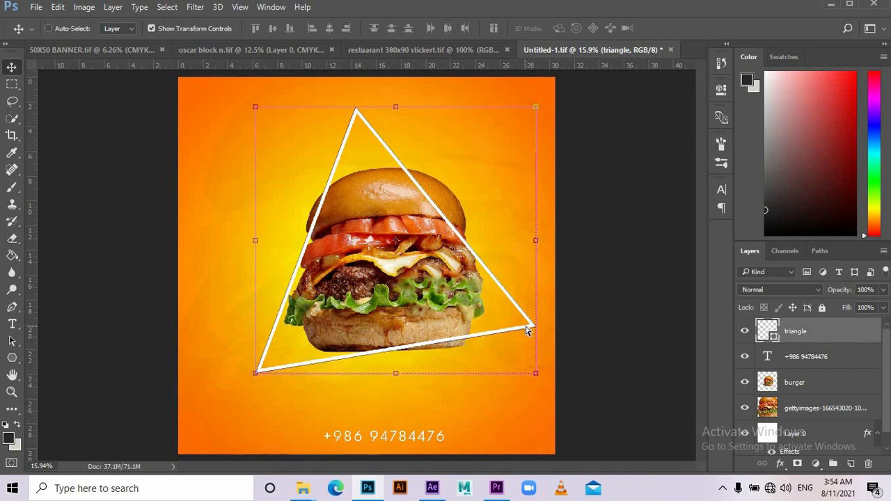
pyautogui.hotkey('ctrl', 'j')
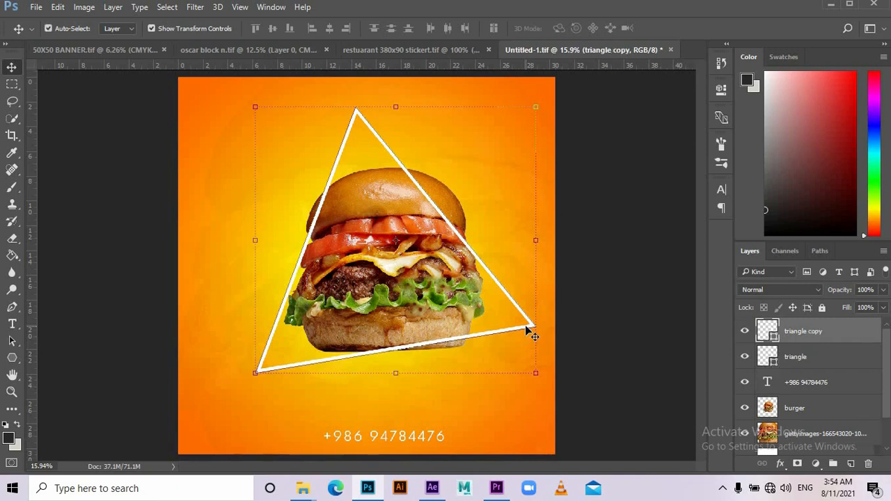
pyautogui.click(745, 357)
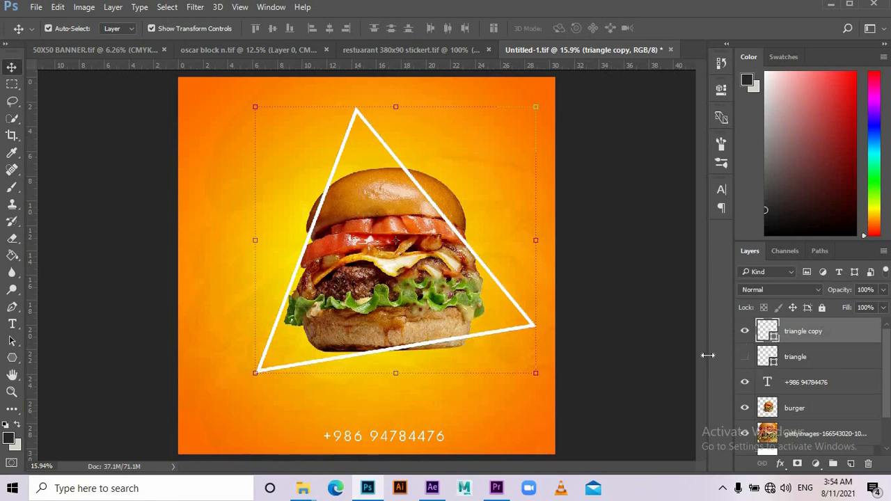
pyautogui.rightClick(797, 332)
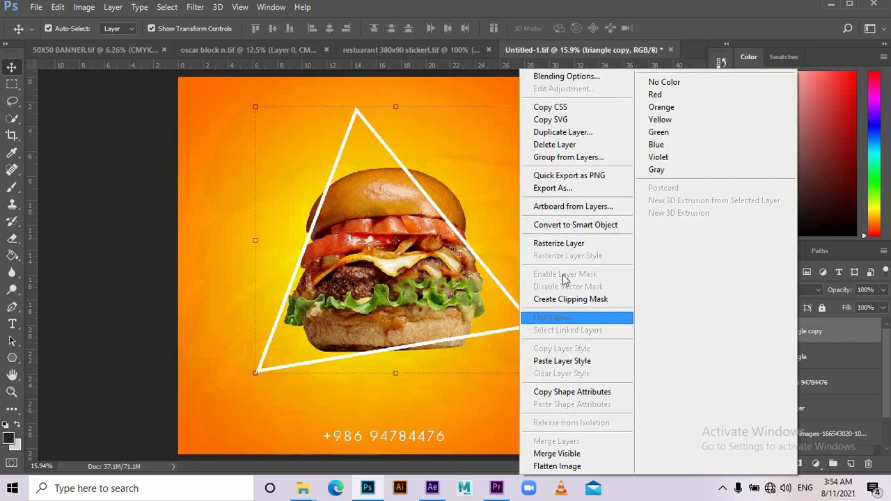
pyautogui.click(561, 245)
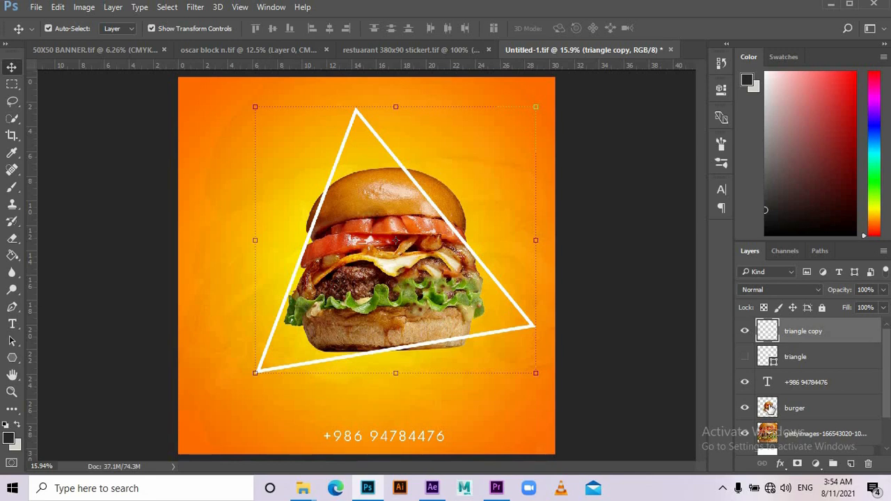
pyautogui.press('ctrl')
# - Load the burger's outline as a selection and cut the triangle lines inside it onto a new Layer 1
pyautogui.keyDown('ctrl'); pyautogui.click(768, 409); pyautogui.keyUp('ctrl')
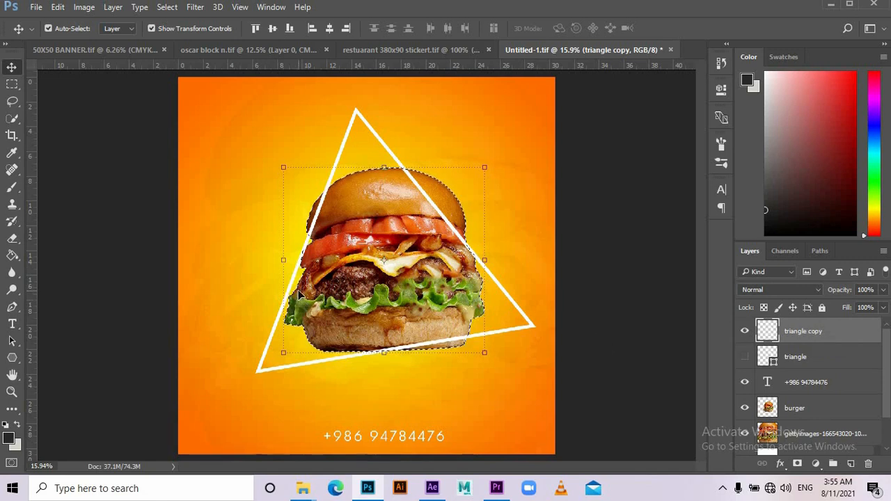
pyautogui.click(12, 83)
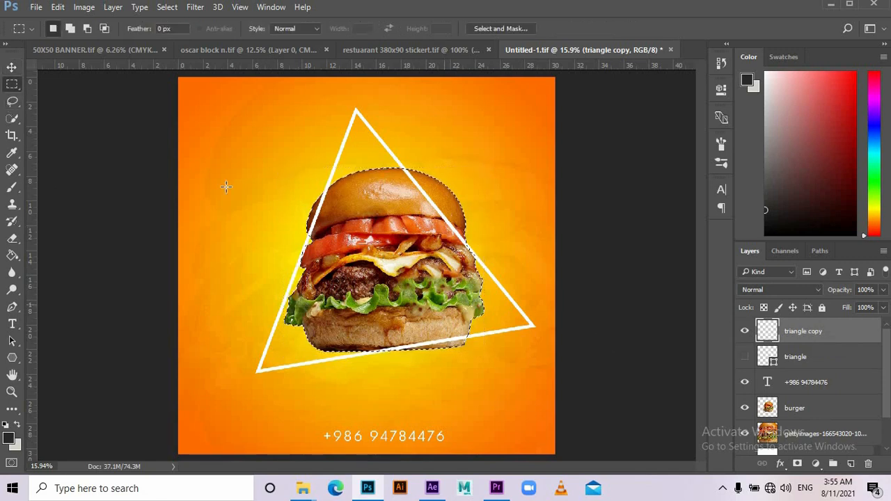
pyautogui.rightClick(352, 237)
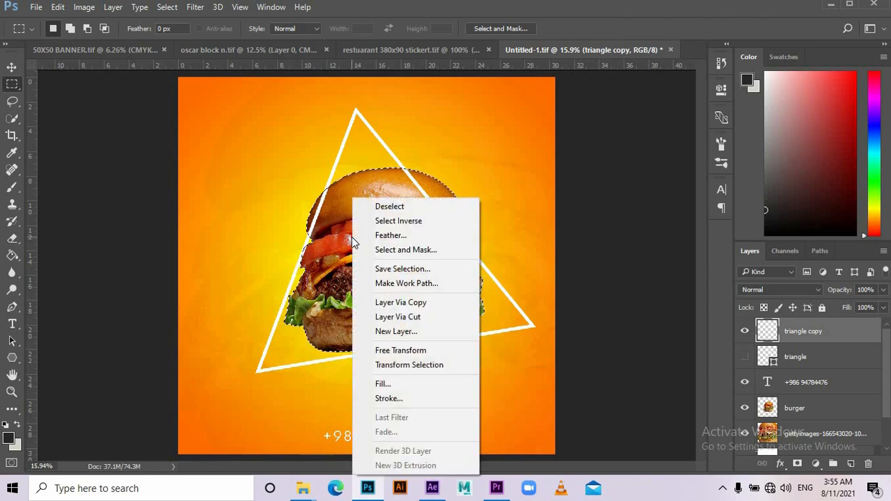
pyautogui.click(416, 317)
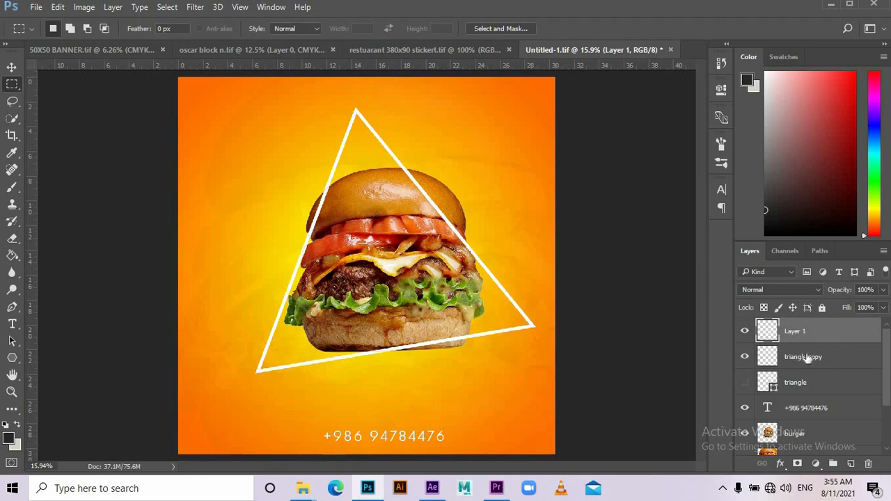
# - Toggle Layer 1 on and off to compare the poster with and without its strokes
pyautogui.click(746, 332)
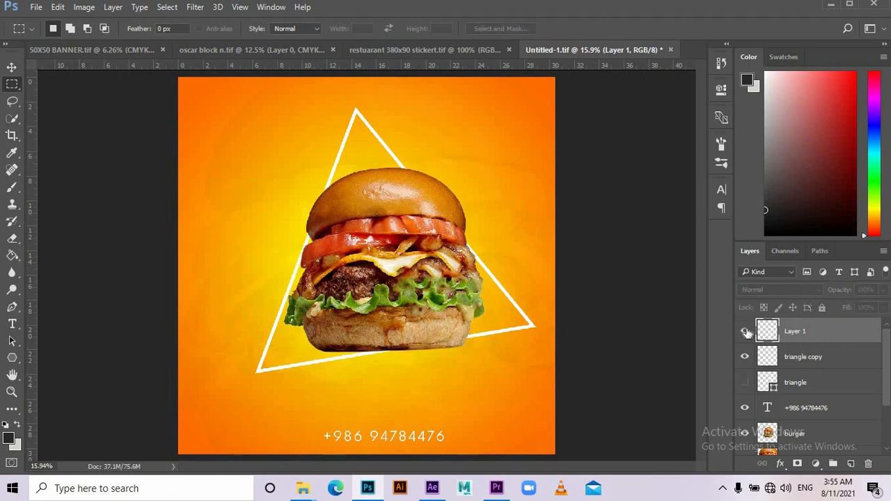
pyautogui.click(746, 332)
pyautogui.click(747, 332)
pyautogui.click(746, 332)
pyautogui.click(745, 333)
pyautogui.click(745, 332)
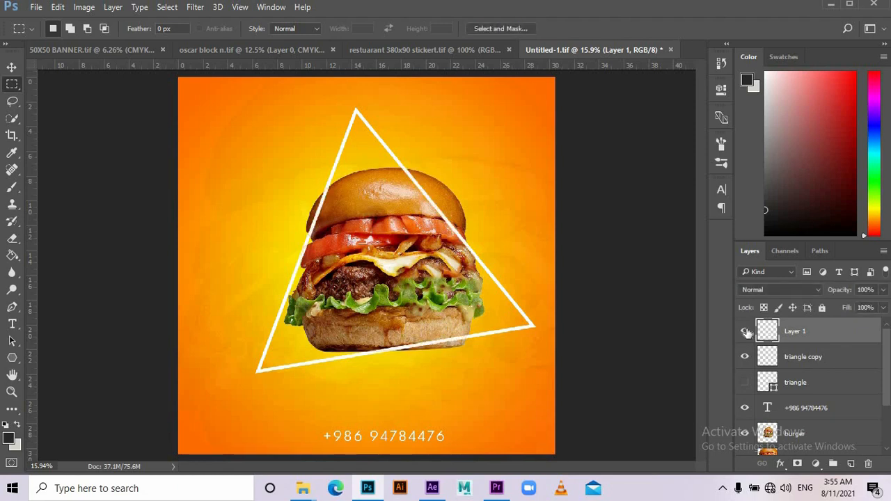
pyautogui.click(745, 332)
pyautogui.click(746, 332)
# - With triangle copy hidden, delete the stroke over the burger's upper right, then show it again
pyautogui.click(746, 357)
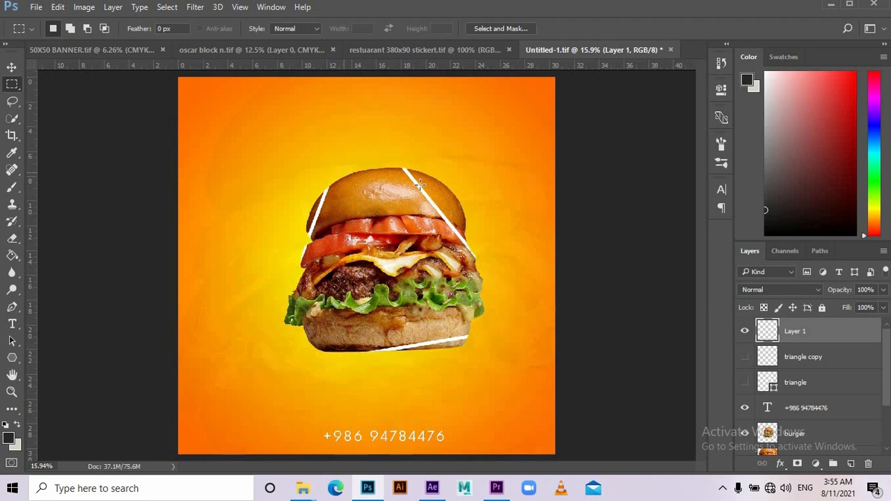
pyautogui.moveTo(390, 156)
pyautogui.mouseDown()
pyautogui.moveTo(462, 225)
pyautogui.moveTo(477, 270)
pyautogui.moveTo(489, 272)
pyautogui.mouseUp()
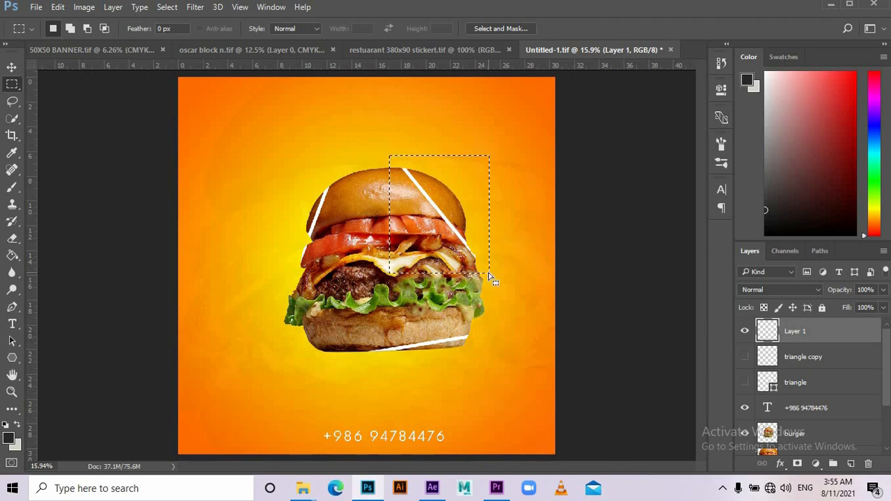
pyautogui.press('Delete')
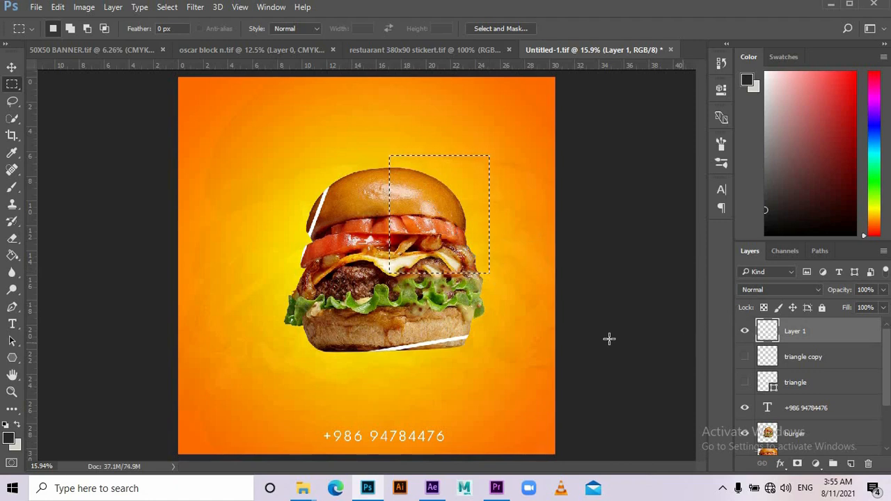
pyautogui.hotkey('ctrl', 'd')
pyautogui.click(745, 358)
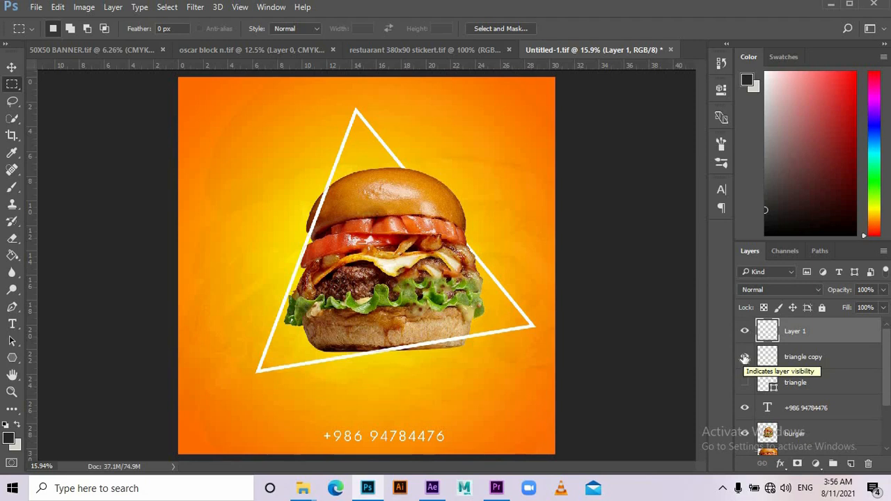
pyautogui.click(744, 358)
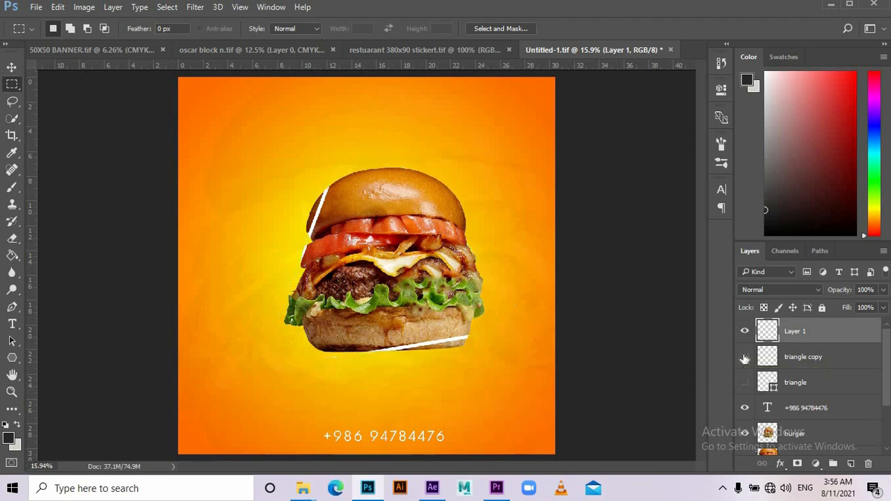
pyautogui.click(744, 358)
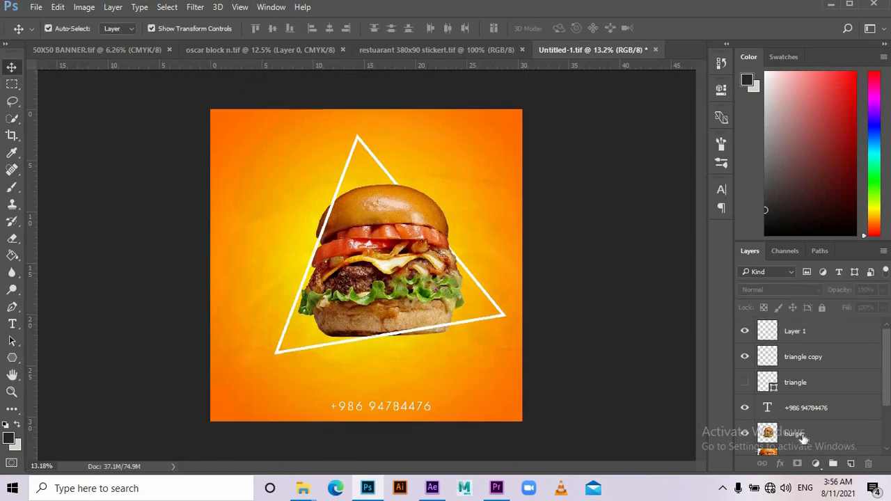
# - Move burger above the triangle and group it with Layer 1 and triangle copy as red group 'burger'
pyautogui.moveTo(804, 438); pyautogui.dragTo(800, 382)
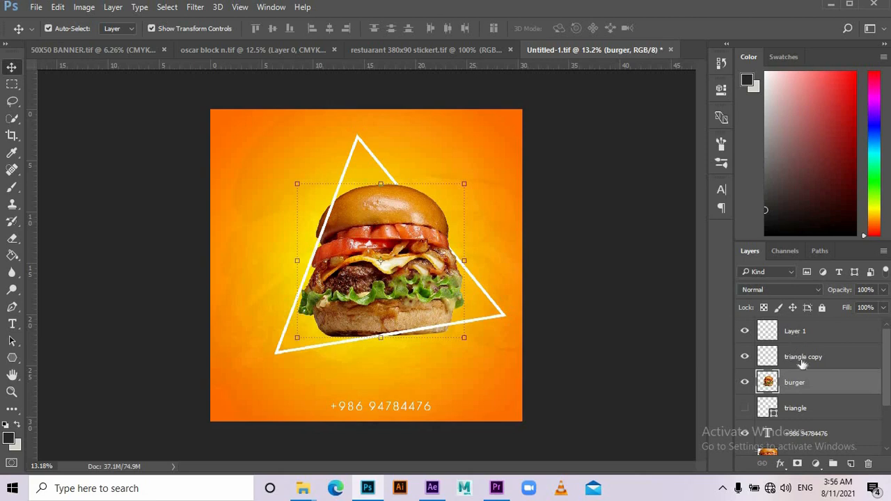
pyautogui.keyDown('ctrl'); pyautogui.click(803, 358); pyautogui.keyUp('ctrl')
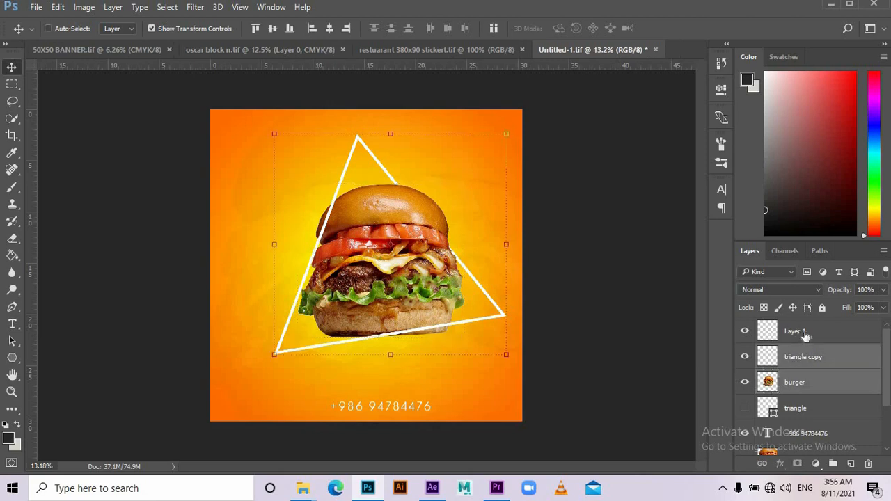
pyautogui.keyDown('ctrl'); pyautogui.click(805, 335); pyautogui.keyUp('ctrl')
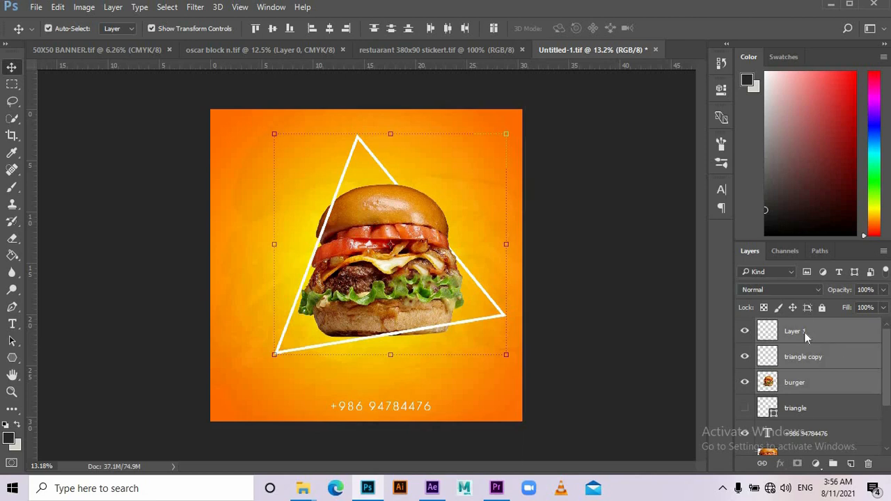
pyautogui.rightClick(805, 334)
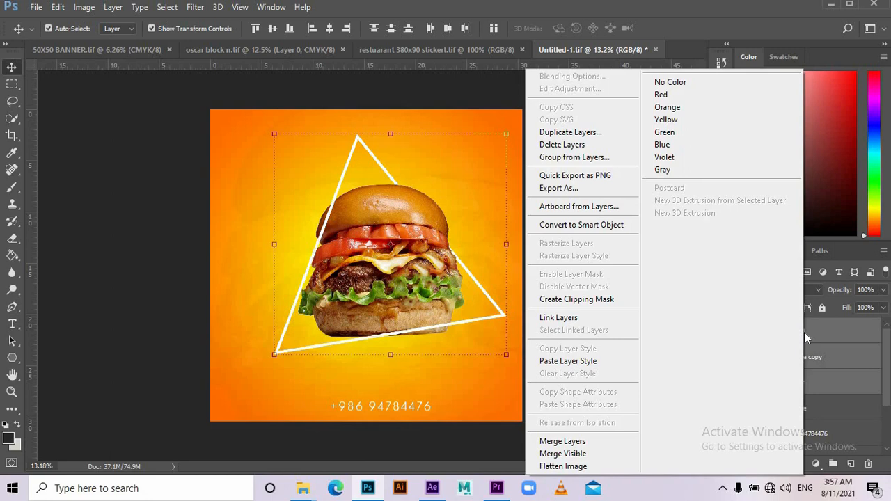
pyautogui.click(591, 160)
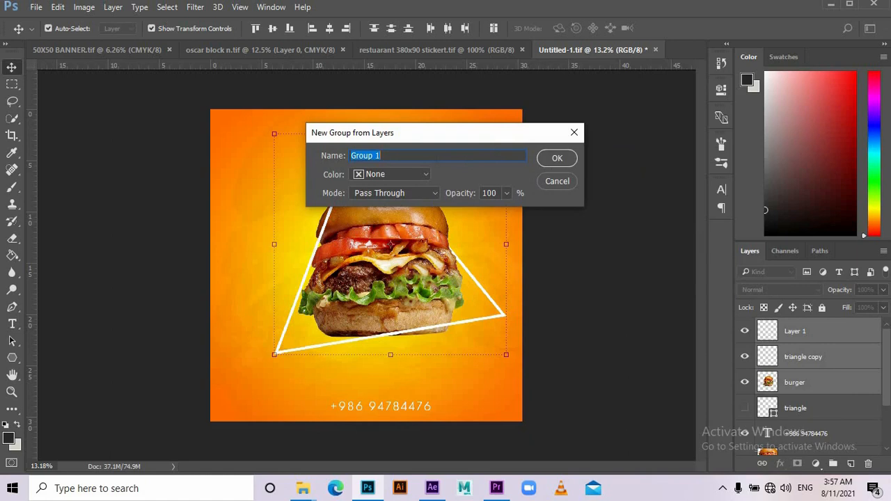
pyautogui.write('burger')
pyautogui.click(427, 174)
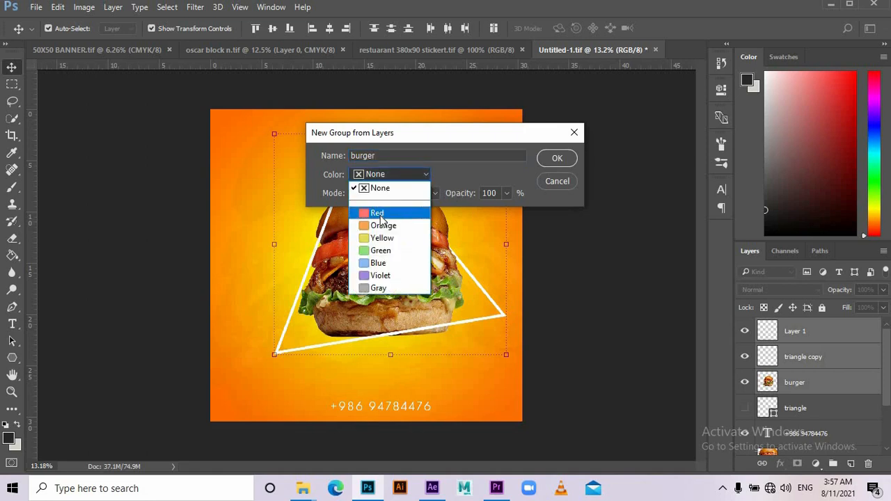
pyautogui.click(378, 215)
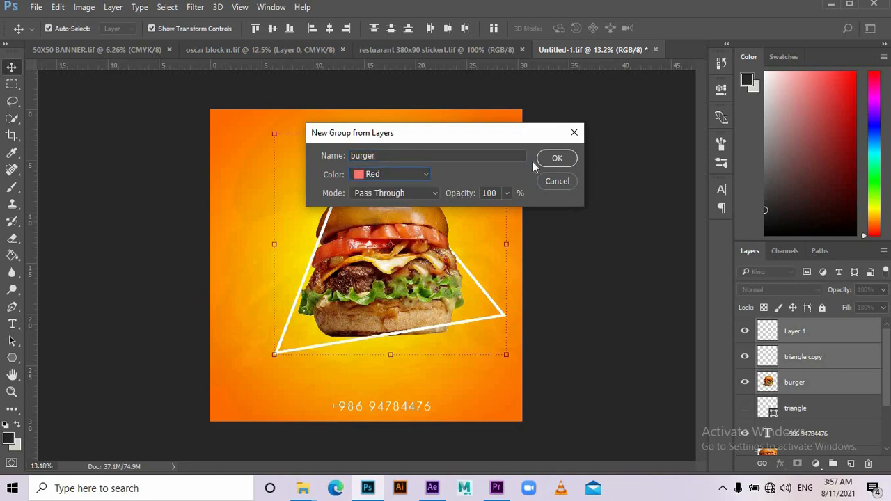
pyautogui.click(558, 158)
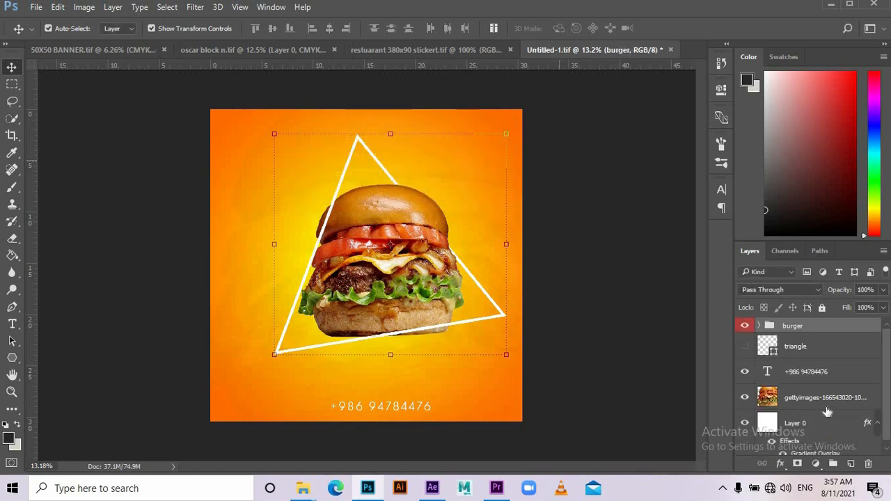
# - Scale the burger group down to about 81% and move it lower on the poster
pyautogui.click(744, 327)
pyautogui.click(744, 328)
pyautogui.click(744, 327)
pyautogui.click(744, 327)
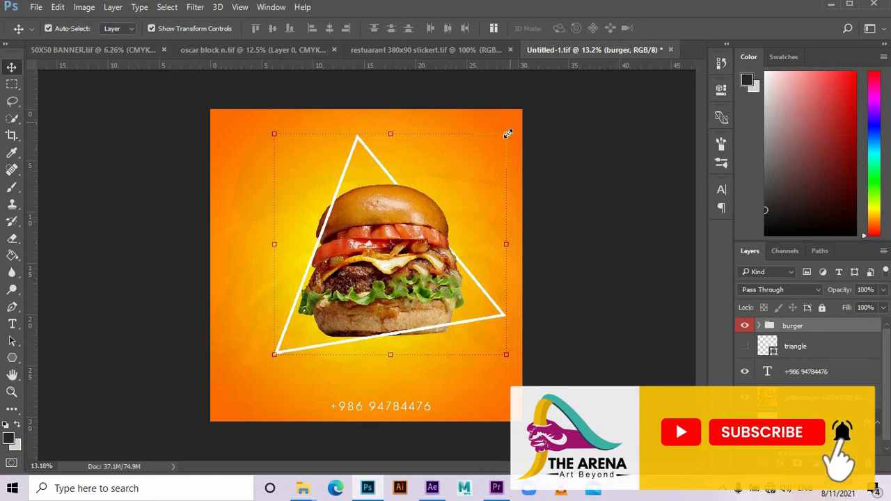
pyautogui.moveTo(503, 135); pyautogui.dragTo(472, 155)
pyautogui.moveTo(396, 296); pyautogui.dragTo(393, 313)
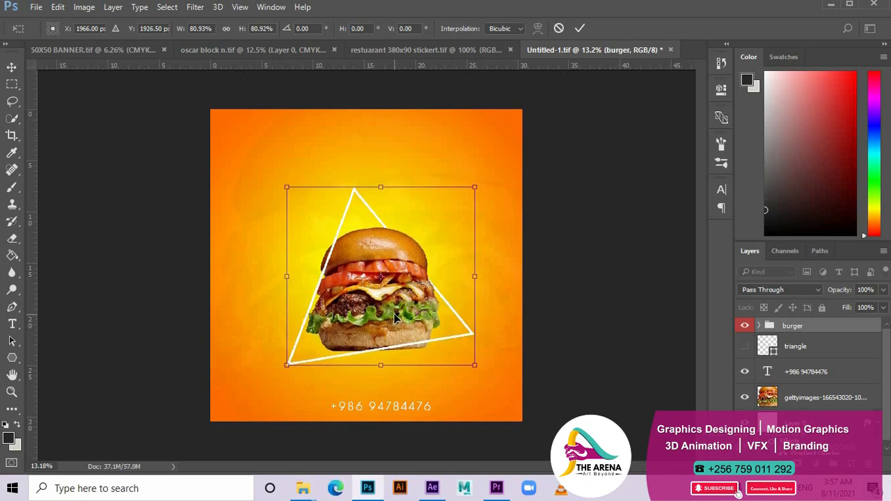
pyautogui.press('Return')
pyautogui.click(11, 358)
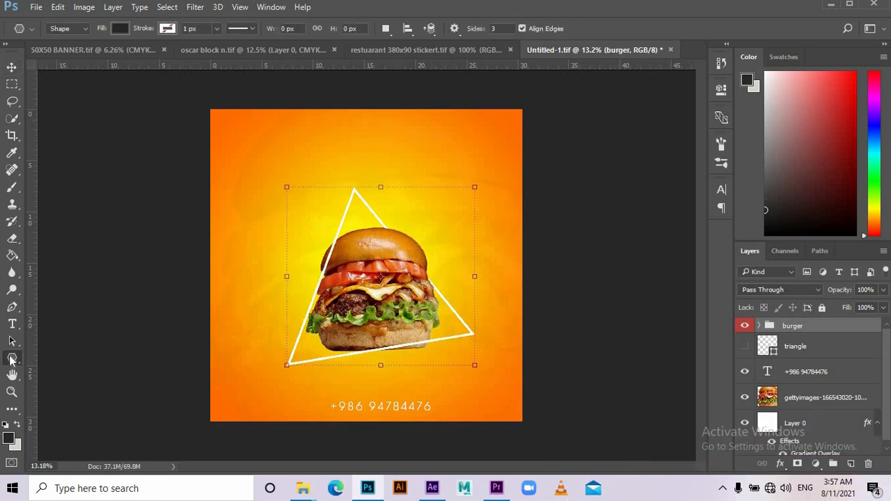
# - Draw a red-filled rectangle above the triangle's apex
pyautogui.rightClick(10, 360)
pyautogui.click(49, 363)
pyautogui.moveTo(283, 151); pyautogui.dragTo(435, 202)
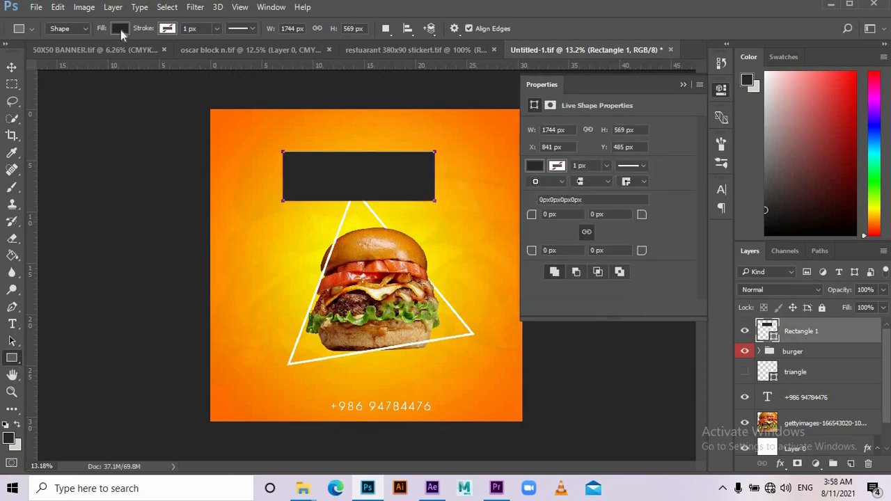
pyautogui.click(120, 28)
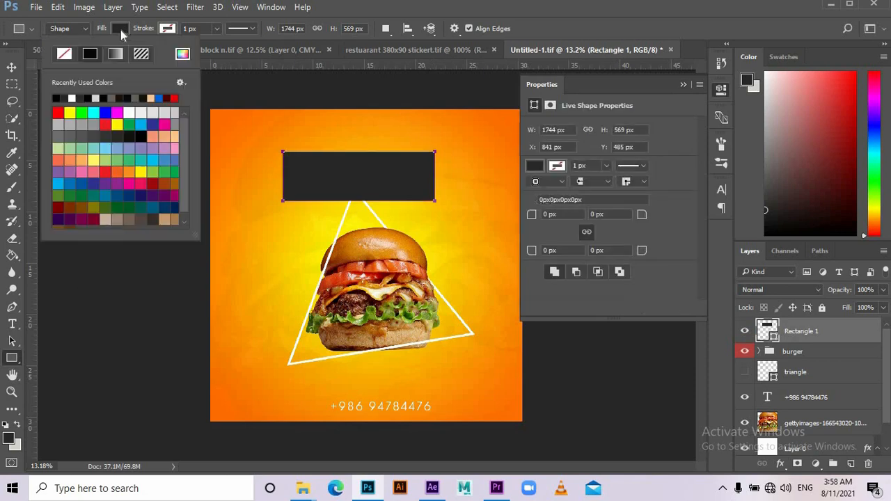
pyautogui.click(58, 111)
# - Perspective-skew the red banner so its top slants up to the right, then move it up slightly
pyautogui.press('v')
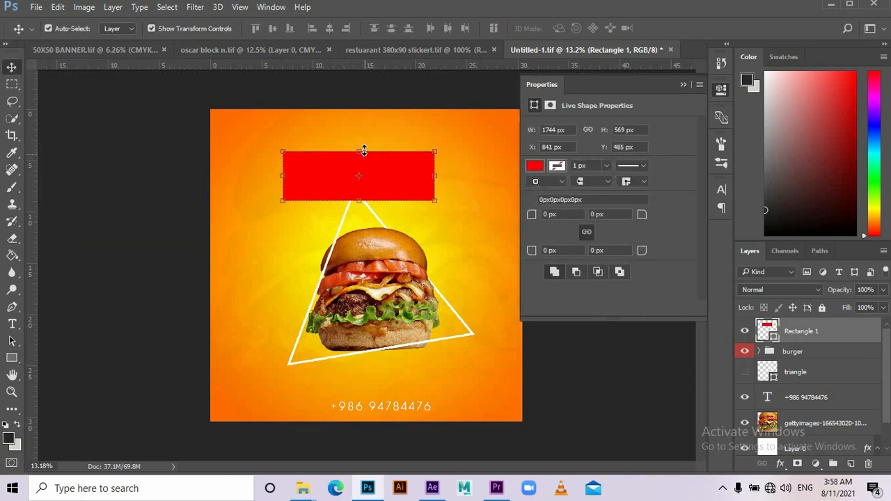
pyautogui.hotkey('ctrl', 't')
pyautogui.rightClick(362, 149)
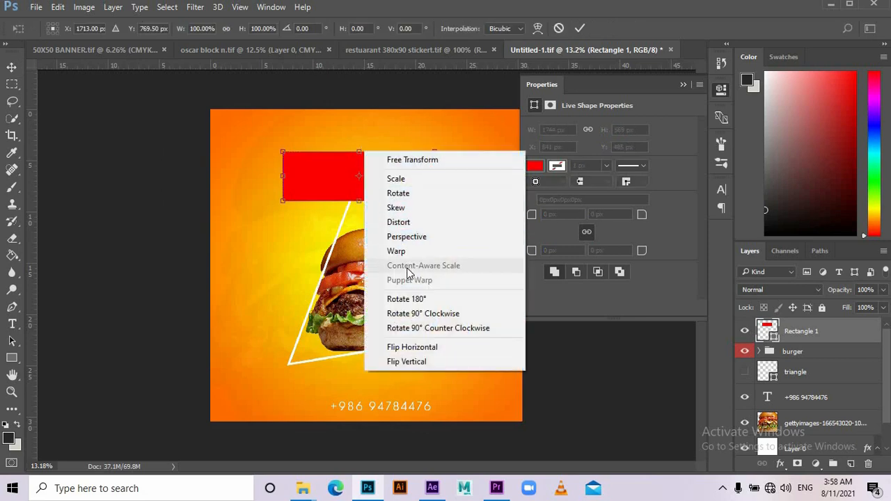
pyautogui.click(410, 240)
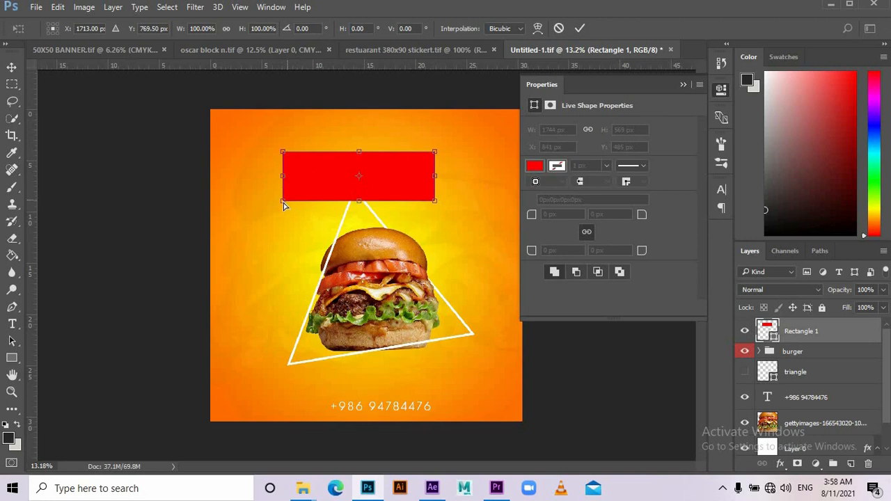
pyautogui.moveTo(283, 203); pyautogui.dragTo(282, 194)
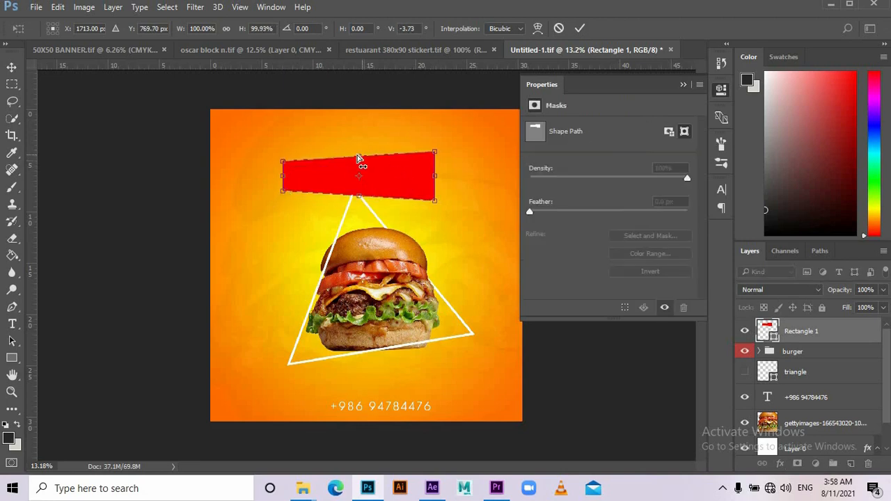
pyautogui.moveTo(359, 159); pyautogui.dragTo(357, 127)
pyautogui.press('Return')
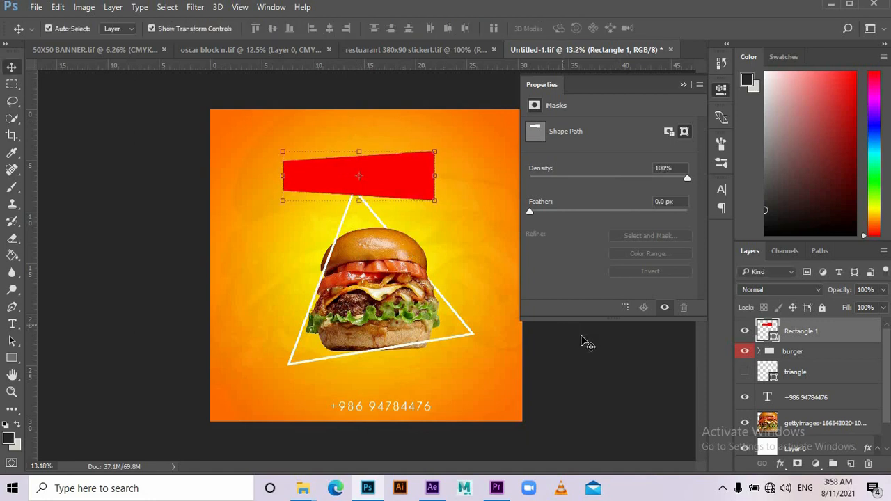
pyautogui.click(582, 337)
pyautogui.moveTo(386, 175); pyautogui.dragTo(386, 165)
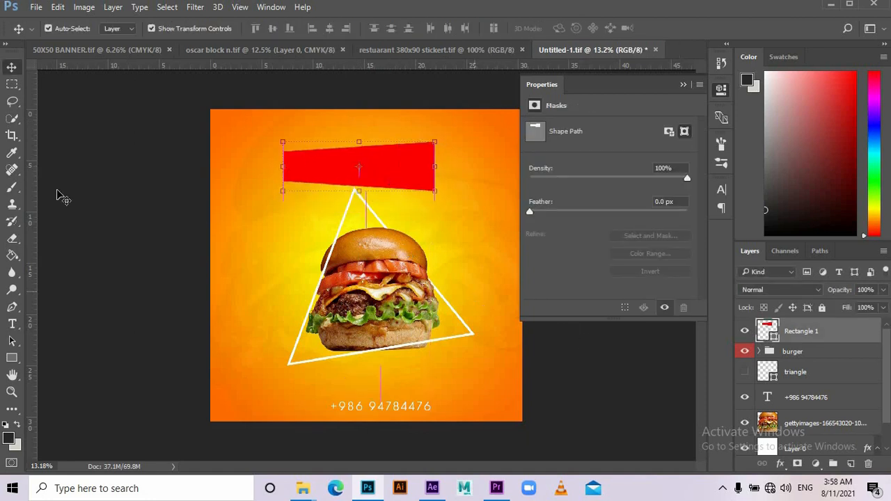
# - Draw a yellow rectangle over the red banner, tilt it about 3°, and nudge it into place
pyautogui.click(11, 357)
pyautogui.moveTo(292, 126); pyautogui.dragTo(416, 160)
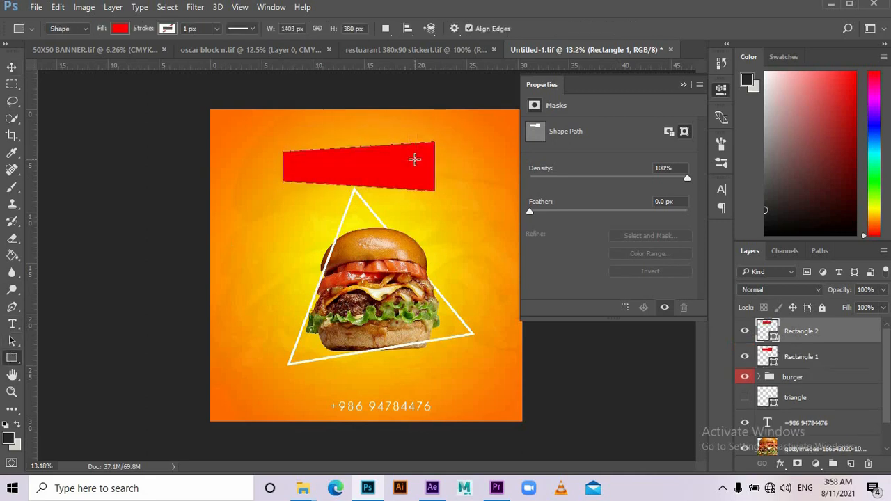
pyautogui.click(120, 29)
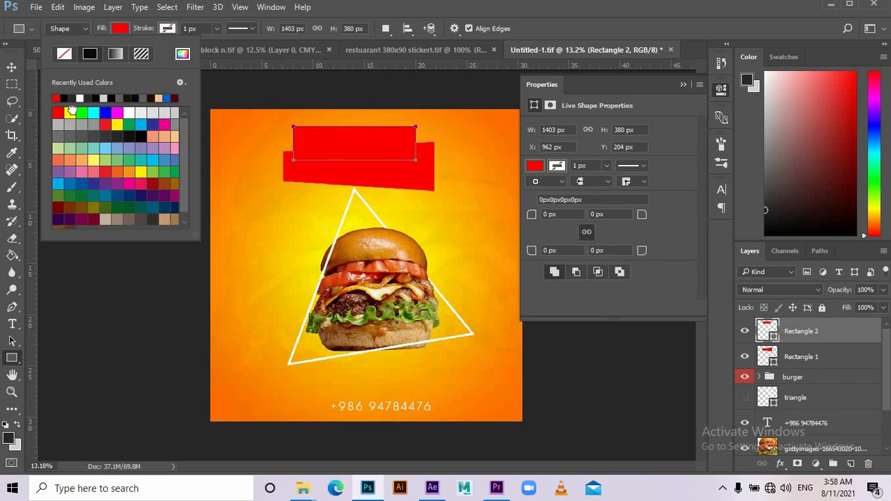
pyautogui.click(71, 112)
pyautogui.click(7, 69)
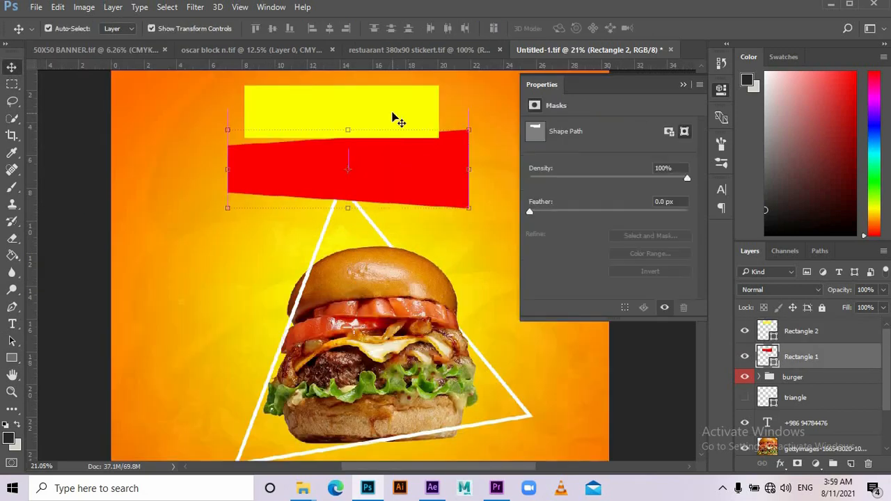
pyautogui.click(395, 119)
pyautogui.moveTo(452, 99); pyautogui.dragTo(456, 90)
pyautogui.click(569, 343)
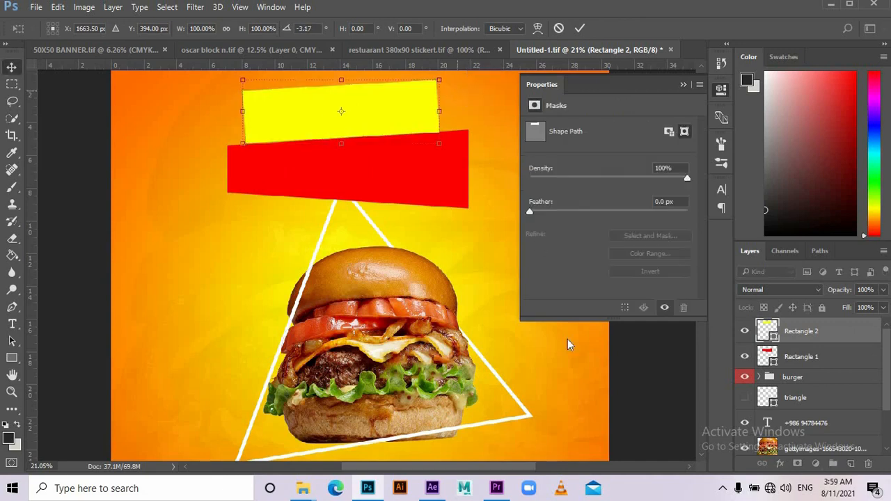
pyautogui.moveTo(350, 119); pyautogui.dragTo(350, 123)
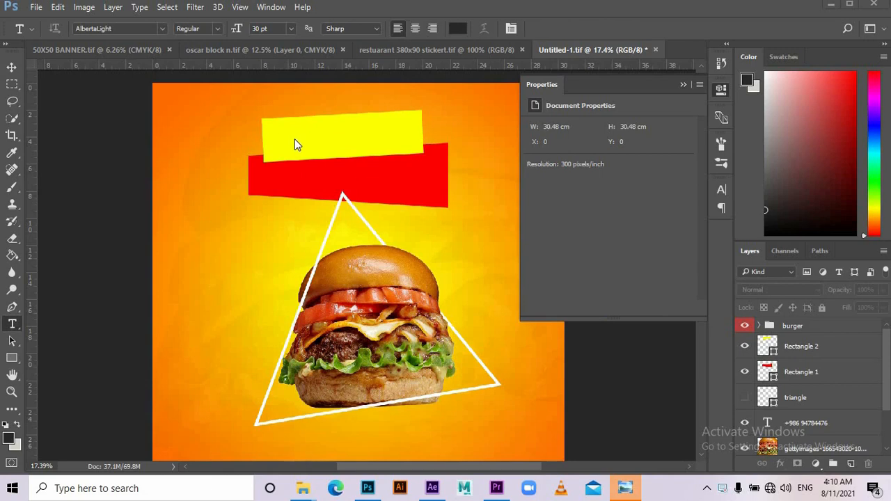
# - Type SMASH THE inside the yellow banner
pyautogui.click(280, 140)
pyautogui.write('SMASH THE')
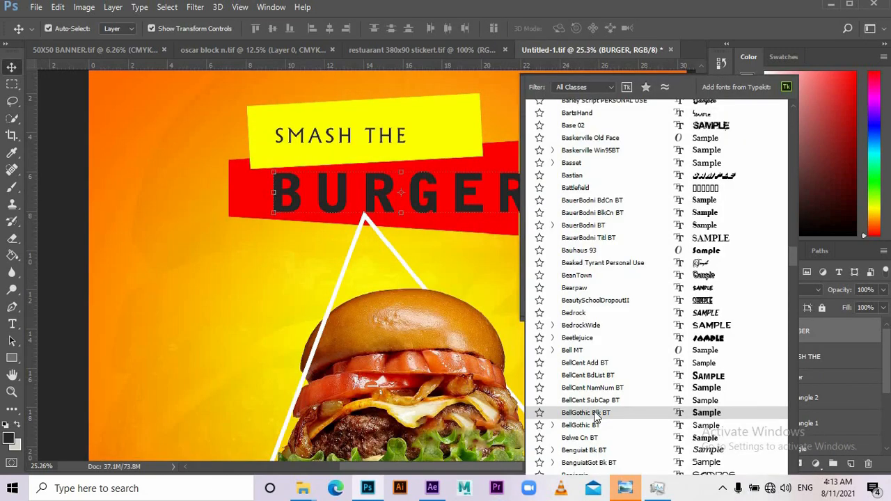
pyautogui.click(597, 414)
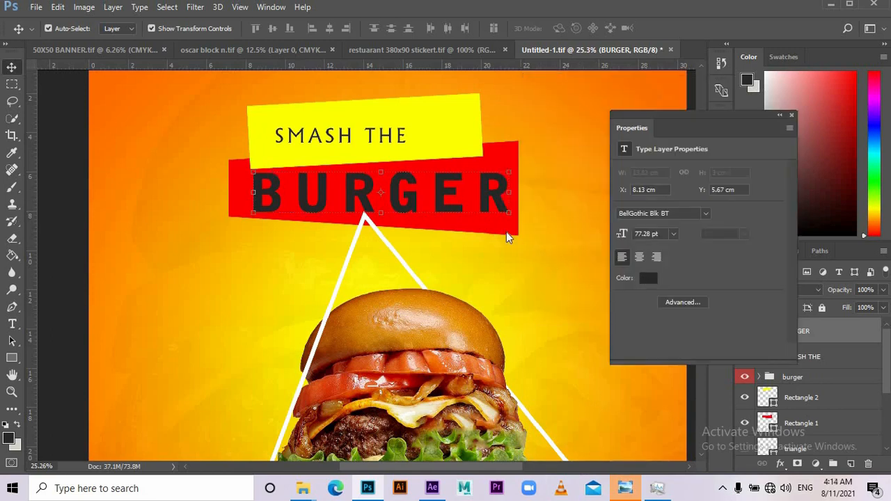
# - Make the BURGER text white, then select the SMASH THE layer to change its font
pyautogui.click(649, 278)
pyautogui.moveTo(610, 205); pyautogui.dragTo(471, 130)
pyautogui.click(838, 159)
pyautogui.click(373, 136)
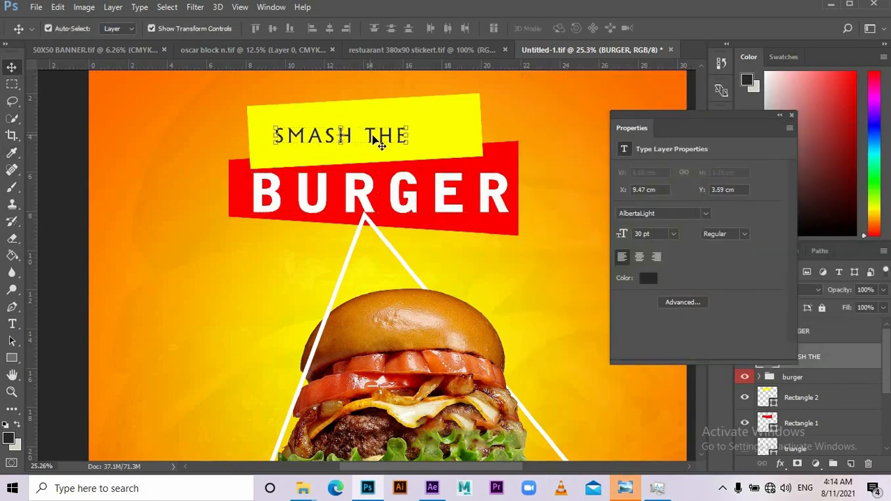
pyautogui.click(706, 213)
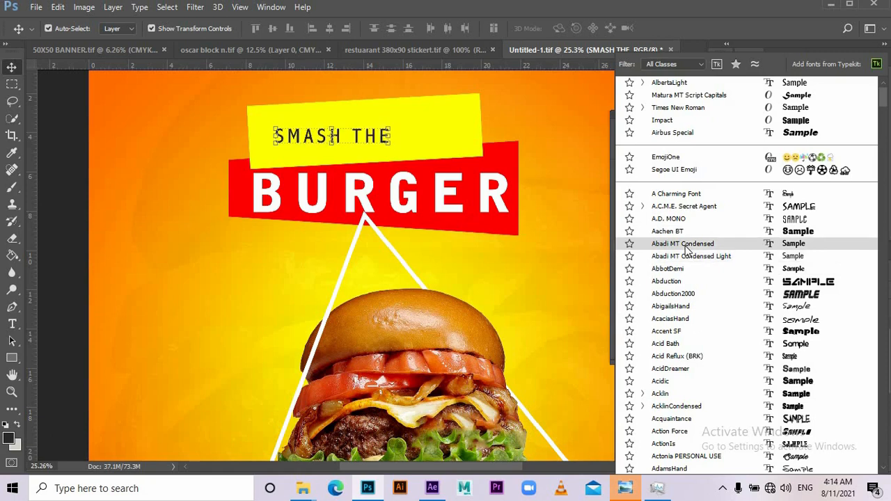
# - Set SMASH THE in Abadi MT Condensed, tilted about -4°, enlarged ~110%, and moved down in the banner
pyautogui.press('Escape')
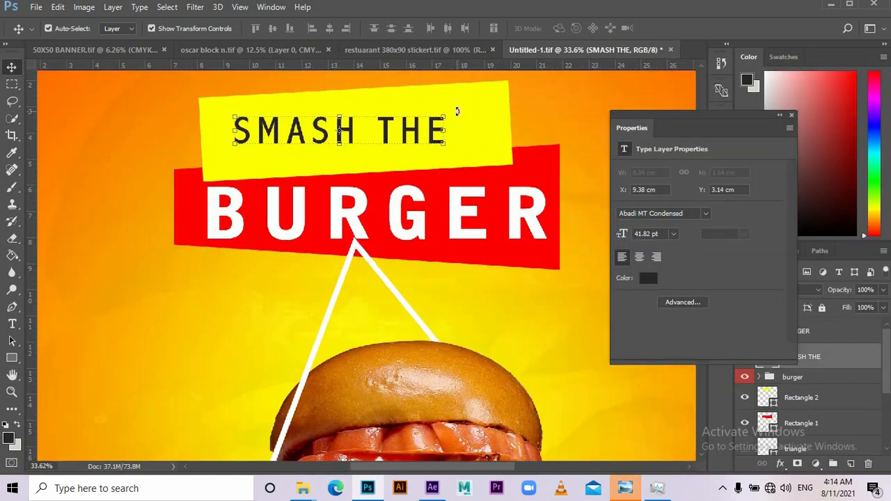
pyautogui.moveTo(456, 111)
pyautogui.mouseDown()
pyautogui.moveTo(458, 74)
pyautogui.moveTo(455, 104)
pyautogui.moveTo(465, 99)
pyautogui.mouseUp()
pyautogui.moveTo(454, 147); pyautogui.dragTo(475, 145)
pyautogui.moveTo(434, 138); pyautogui.dragTo(431, 120)
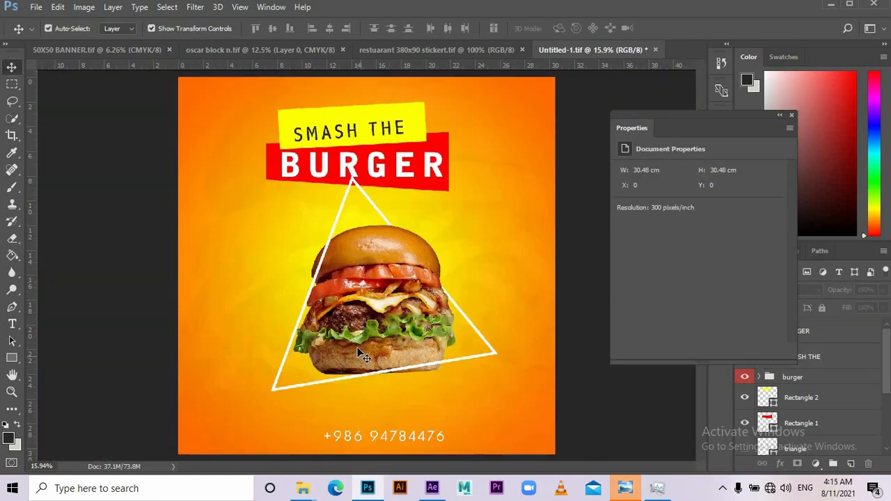
pyautogui.scroll(-1, 358, 350)
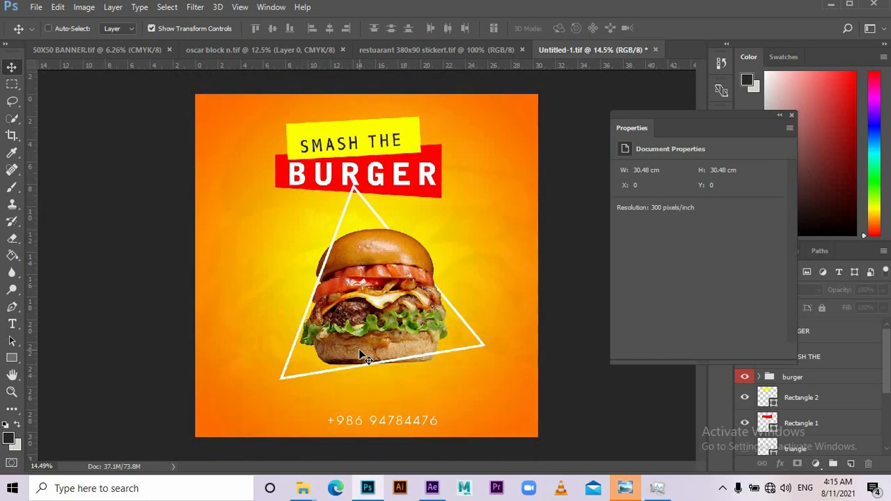
pyautogui.scroll(2, 353, 350)
pyautogui.scroll(2, 233, 268)
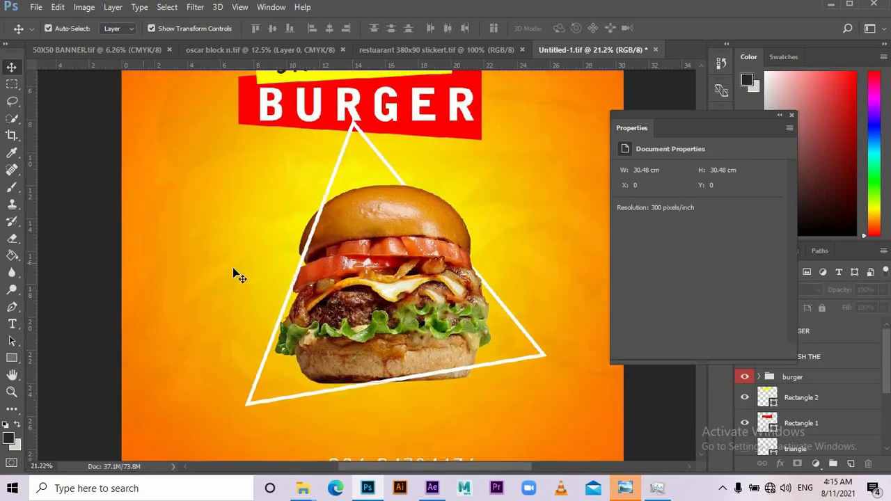
# - Draw a small white-filled triangle left of the burger
pyautogui.click(11, 358)
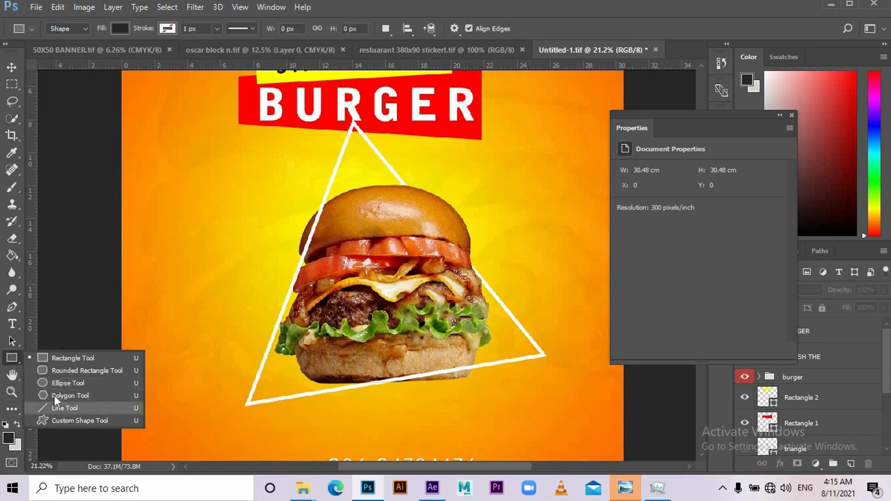
pyautogui.click(52, 395)
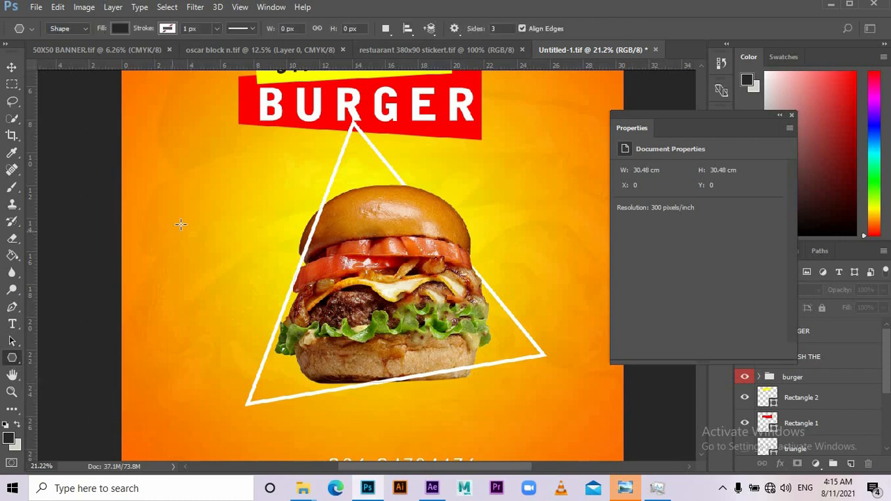
pyautogui.moveTo(180, 224); pyautogui.dragTo(194, 240)
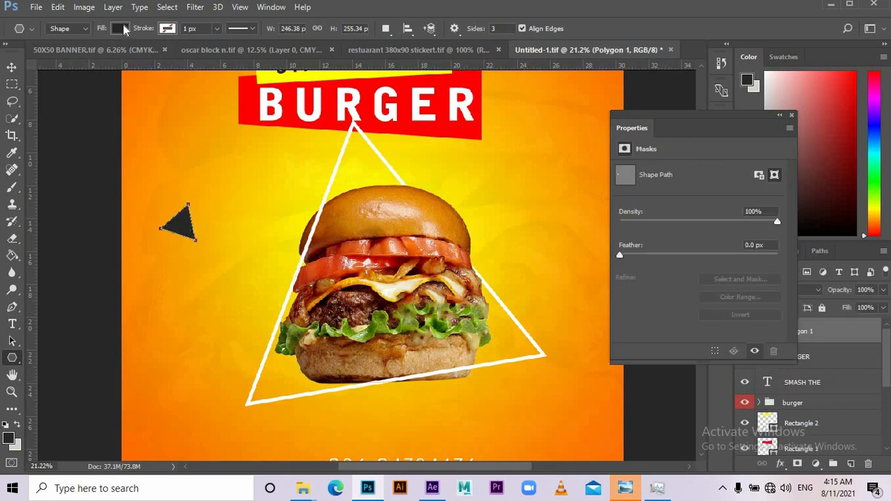
pyautogui.click(120, 28)
pyautogui.click(89, 98)
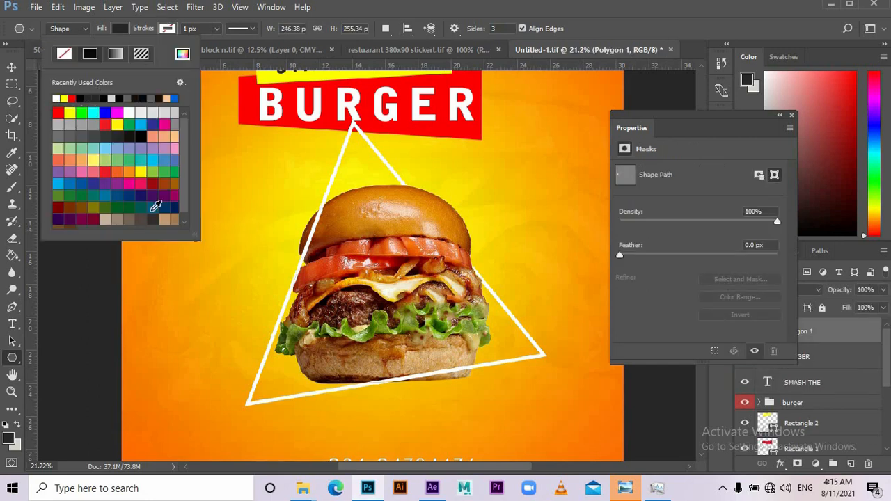
pyautogui.click(57, 288)
pyautogui.press('v')
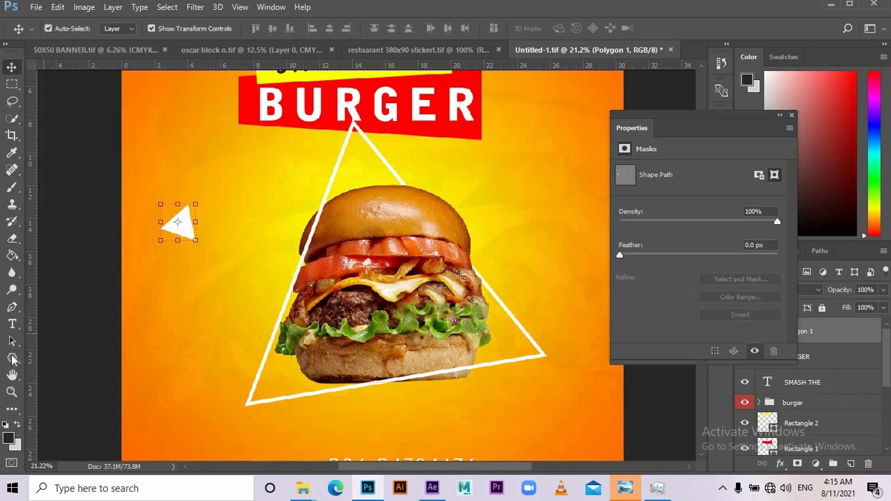
# - Draw a second triangle with no fill and an 18.33 px white stroke, offset from the first
pyautogui.click(12, 359)
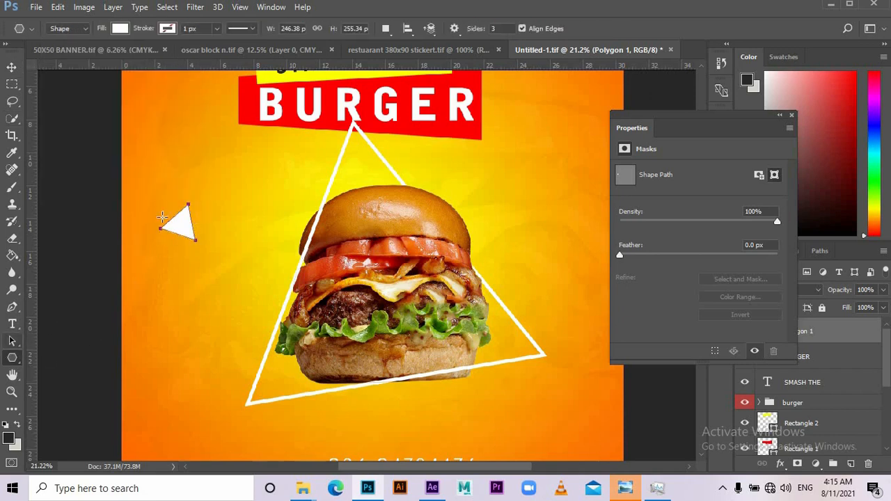
pyautogui.moveTo(181, 225); pyautogui.dragTo(199, 244)
pyautogui.click(121, 29)
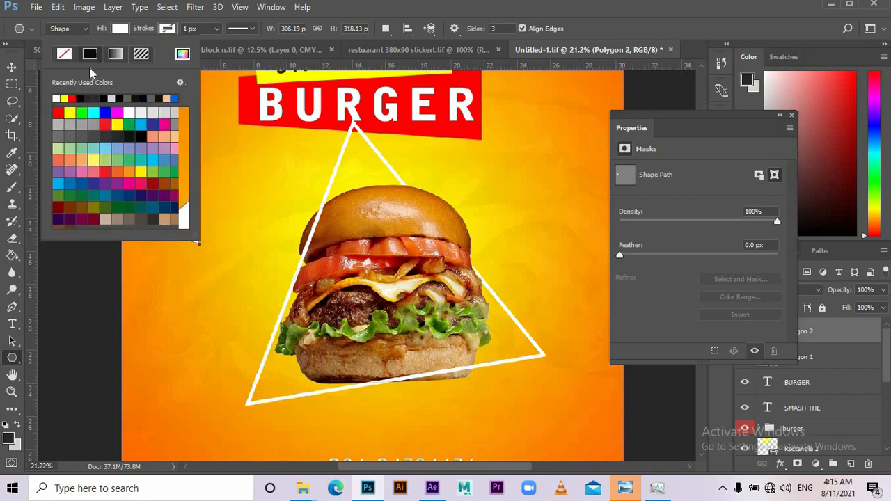
pyautogui.click(169, 30)
pyautogui.click(120, 28)
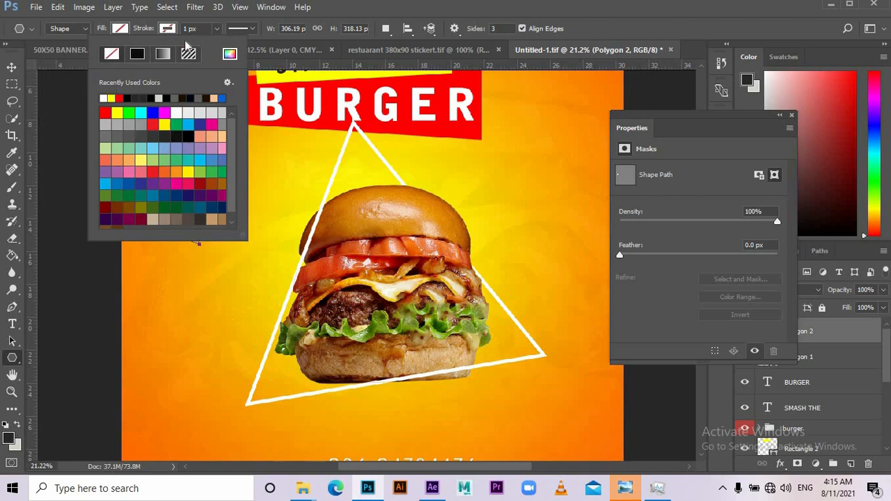
pyautogui.click(217, 30)
pyautogui.click(216, 29)
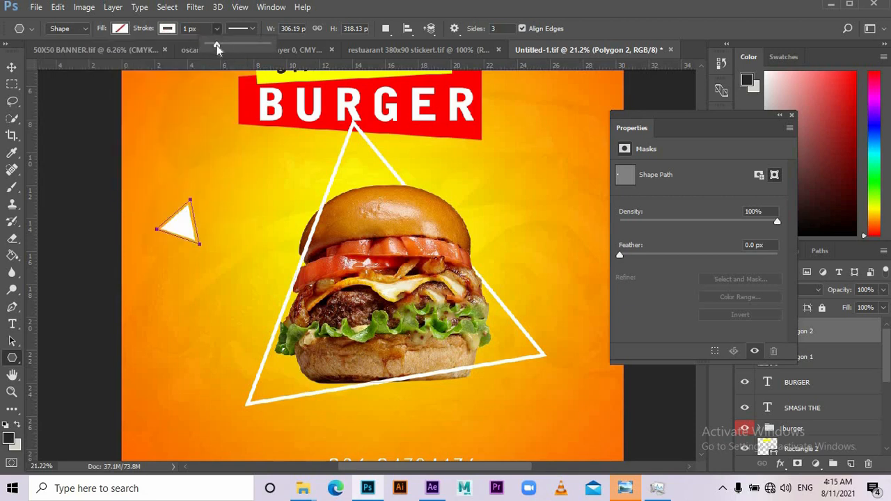
pyautogui.moveTo(217, 45); pyautogui.dragTo(219, 44)
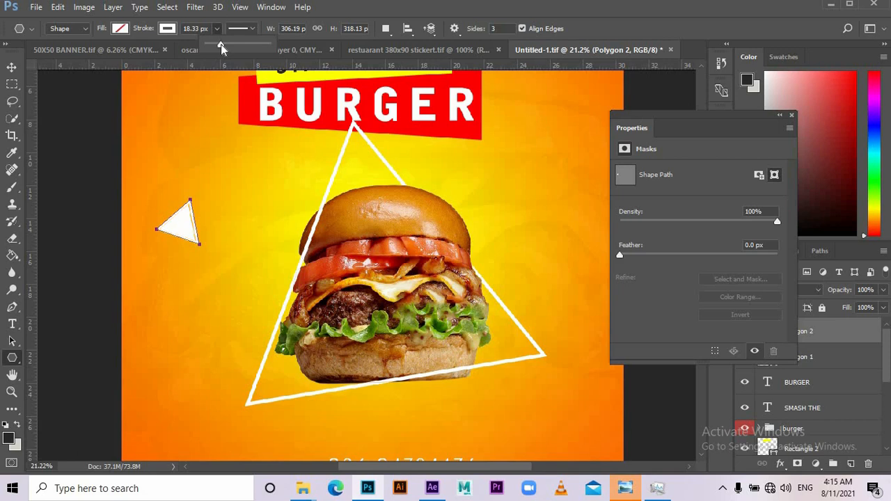
pyautogui.click(16, 68)
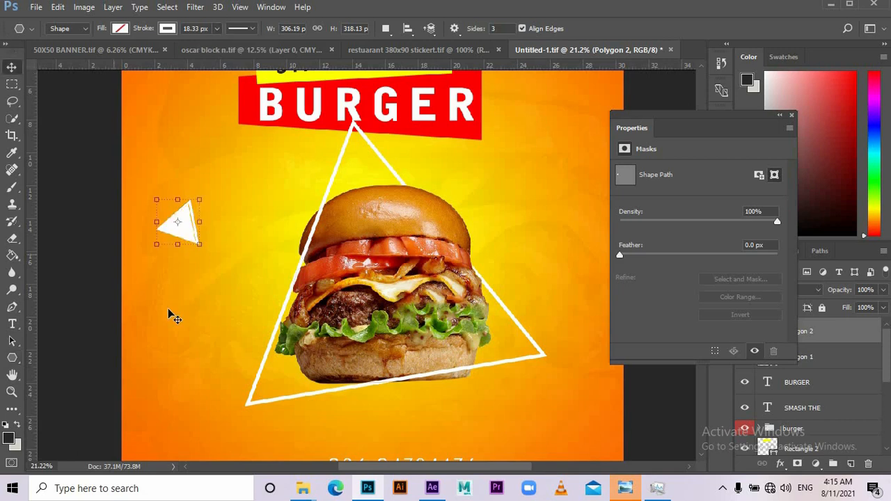
pyautogui.moveTo(233, 204); pyautogui.dragTo(249, 220)
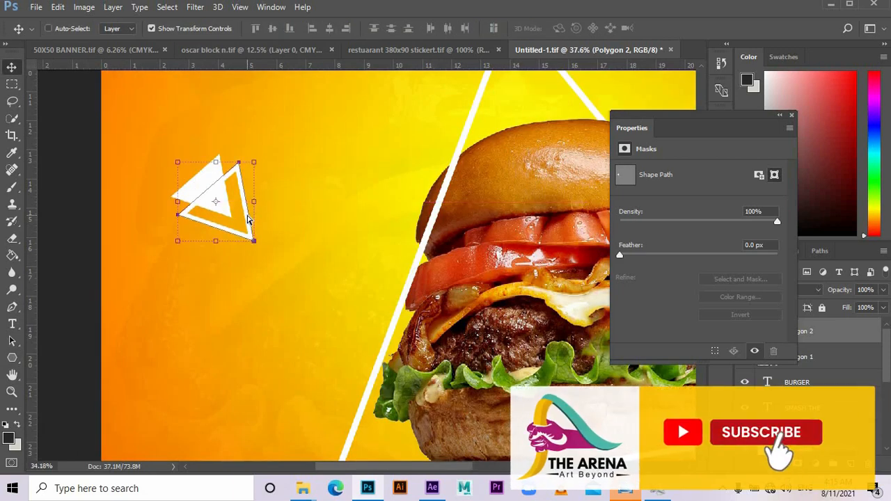
# - Convert both small triangle layers into a single Smart Object
pyautogui.scroll(-8, 249, 218)
pyautogui.keyDown('ctrl'); pyautogui.click(149, 236); pyautogui.keyUp('ctrl')
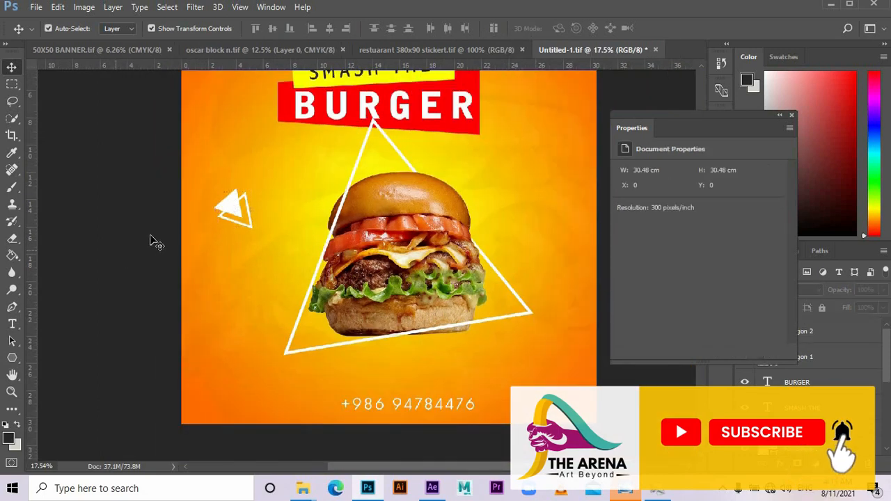
pyautogui.scroll(4, 200, 196)
pyautogui.scroll(6, 200, 202)
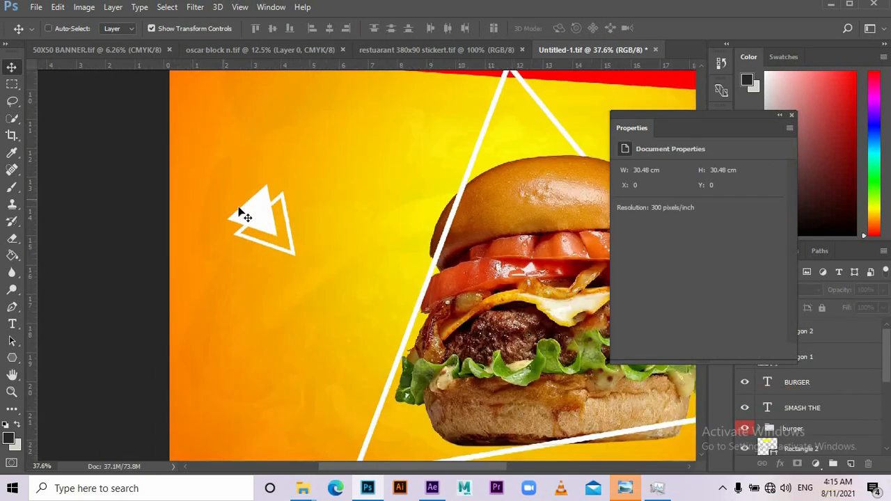
pyautogui.moveTo(295, 231); pyautogui.dragTo(289, 219)
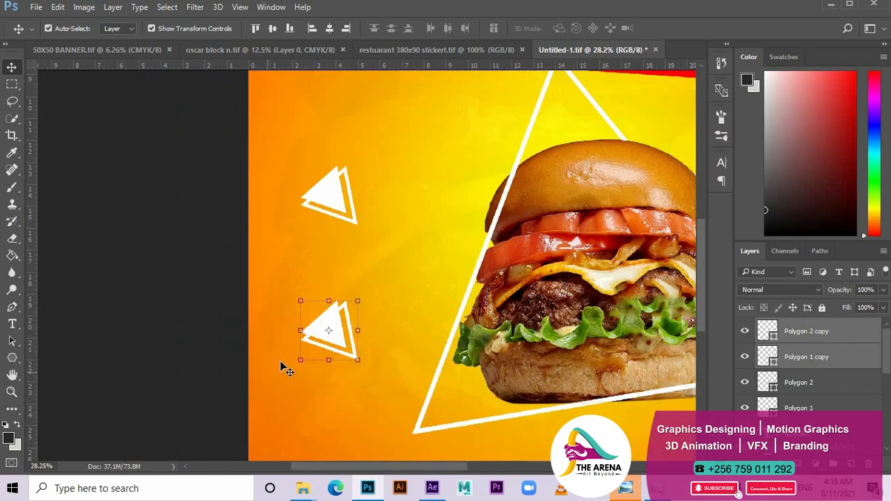
pyautogui.press('Delete')
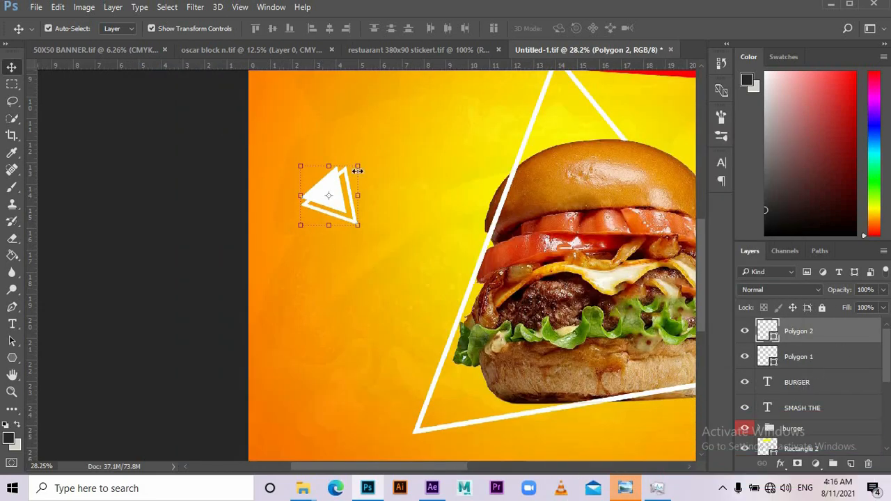
pyautogui.moveTo(281, 147); pyautogui.dragTo(374, 249)
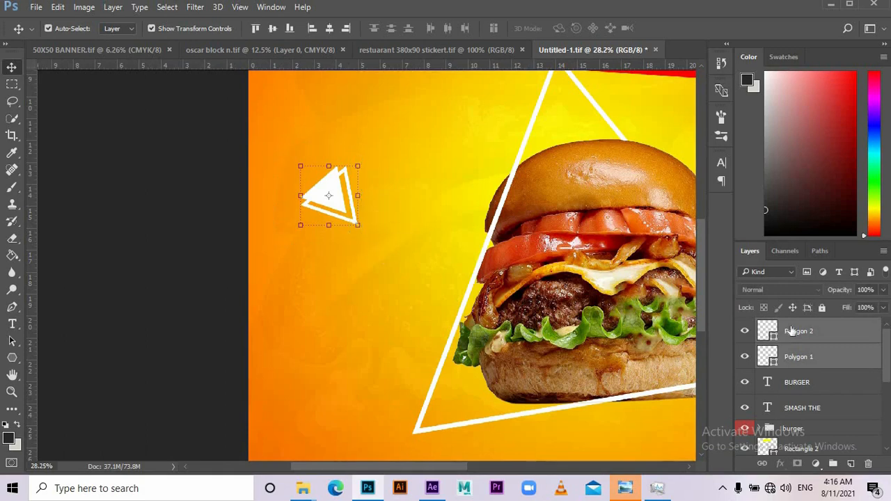
pyautogui.rightClick(791, 327)
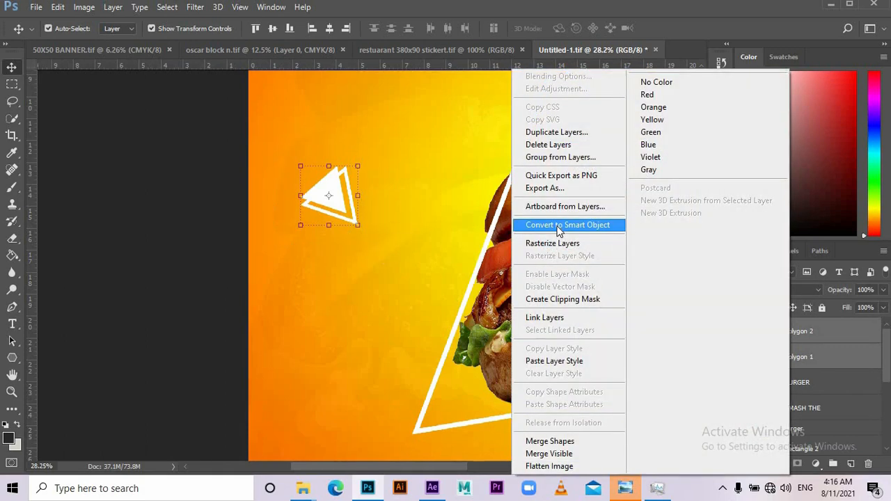
pyautogui.click(561, 226)
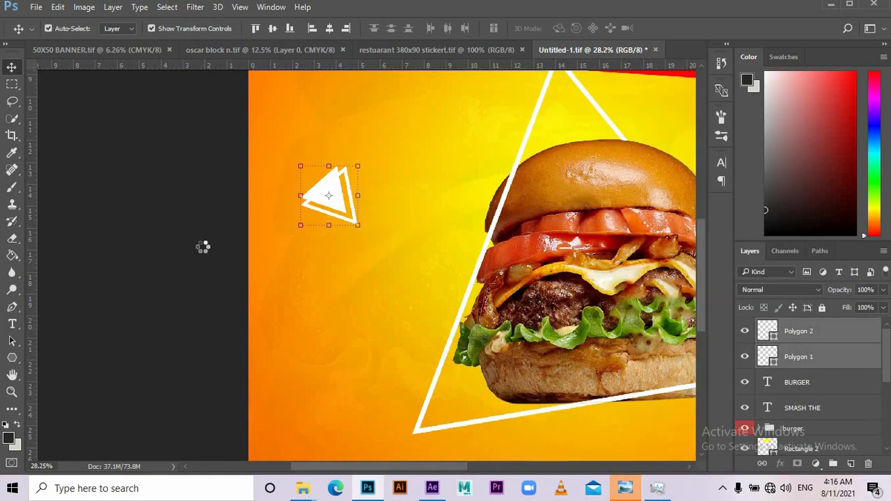
# - Place a shrunken, rotated copy of the triangle accent near the frame's lower-left corner
pyautogui.moveTo(339, 207); pyautogui.dragTo(353, 351)
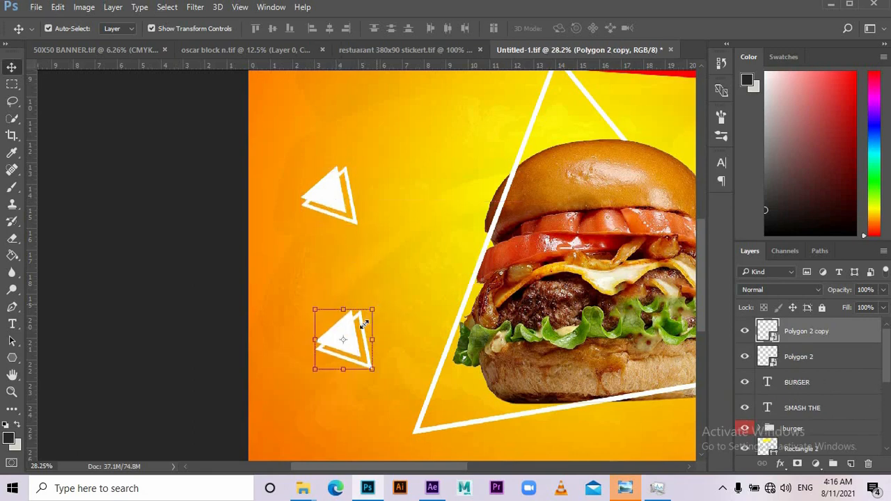
pyautogui.moveTo(376, 306); pyautogui.dragTo(399, 297)
pyautogui.hotkey('ctrl', 'z')
pyautogui.press('Return')
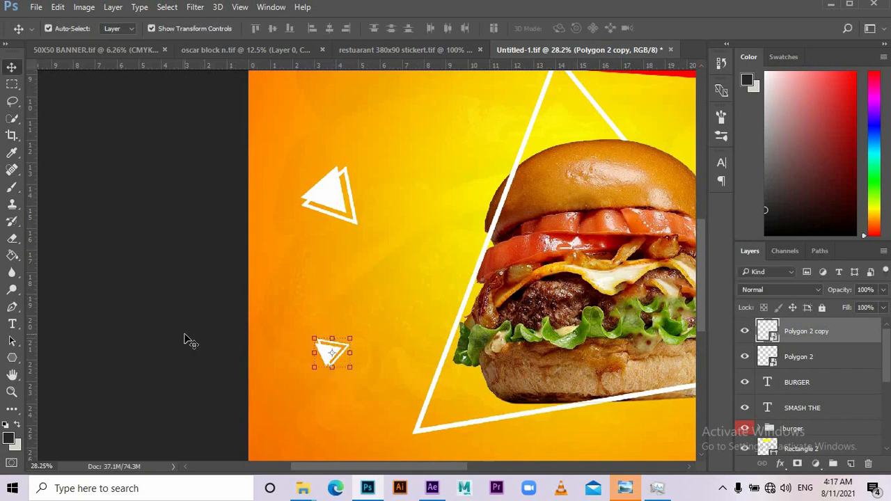
pyautogui.scroll(-3, 186, 331)
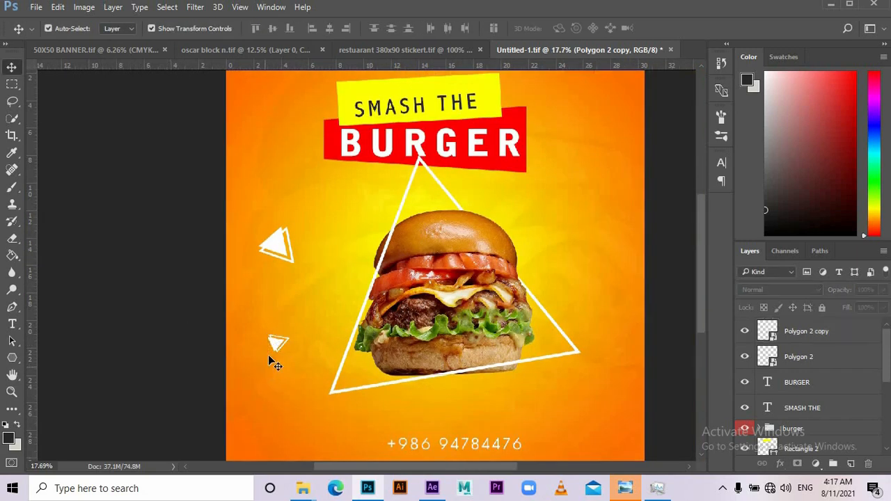
pyautogui.moveTo(278, 344); pyautogui.dragTo(326, 367)
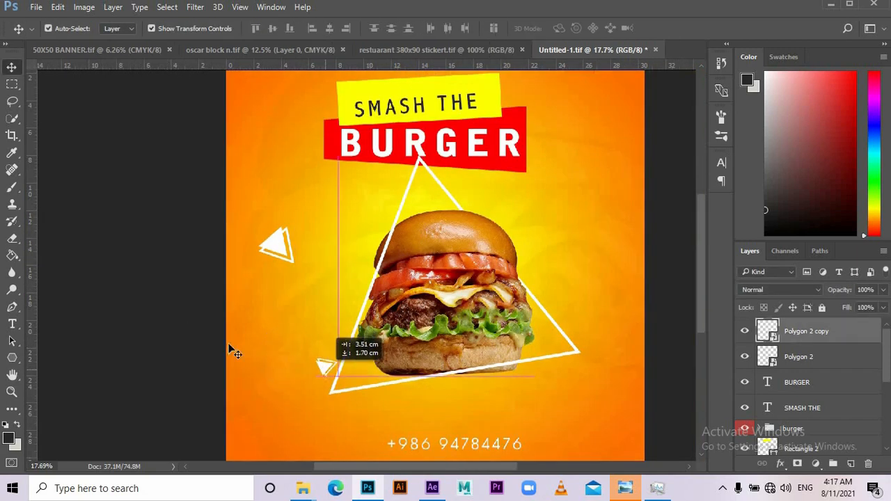
pyautogui.scroll(-3, 199, 298)
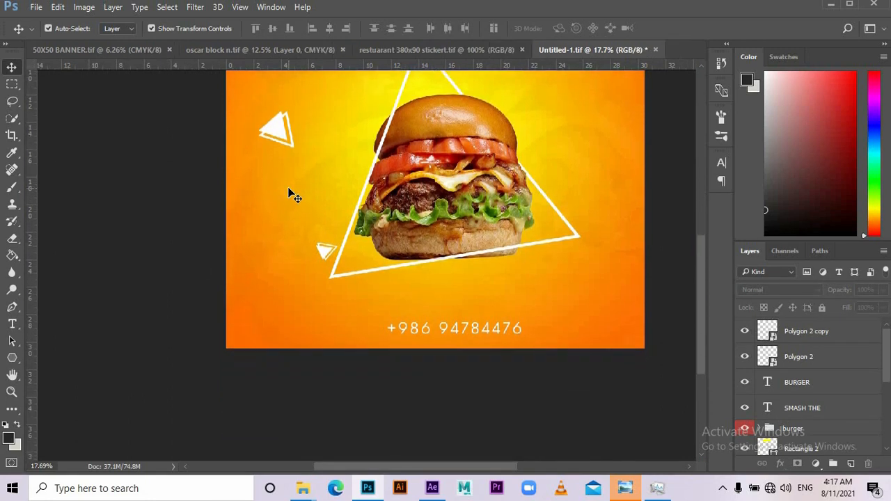
pyautogui.scroll(2, 291, 195)
# - Copy a triangle accent to the poster's right side, pointing downward
pyautogui.click(282, 200)
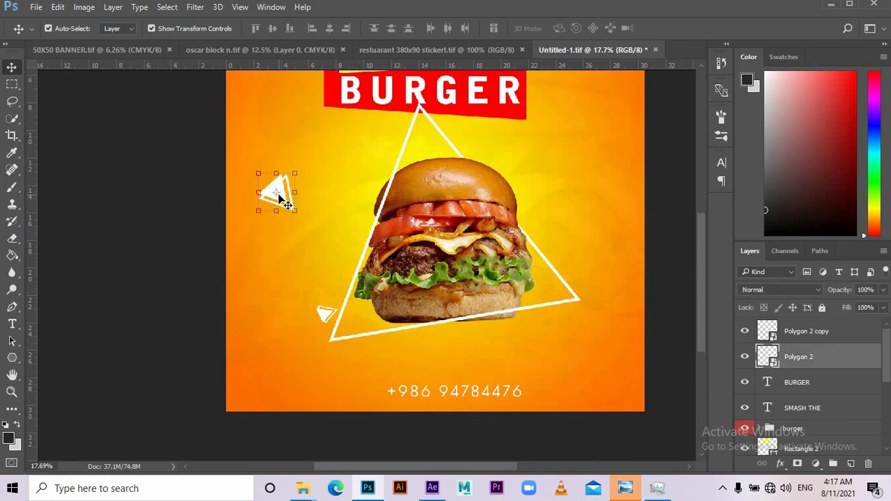
pyautogui.moveTo(323, 314); pyautogui.dragTo(683, 253)
pyautogui.click(683, 253)
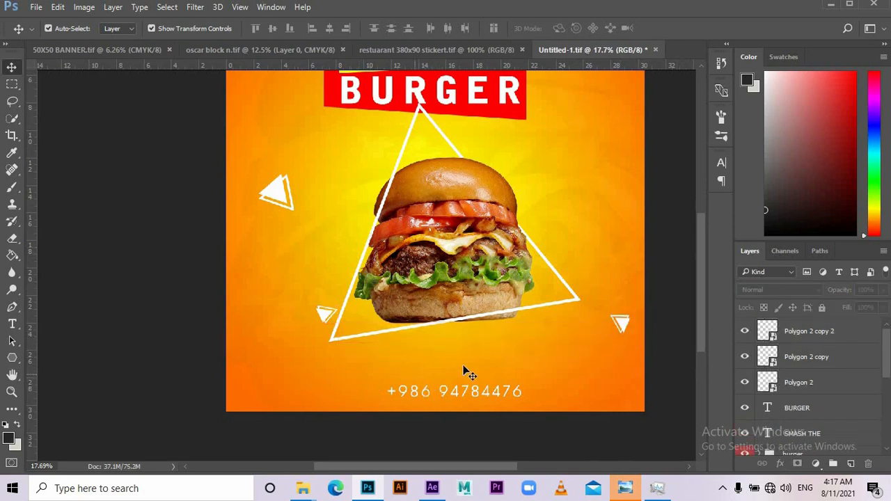
pyautogui.scroll(3, 465, 373)
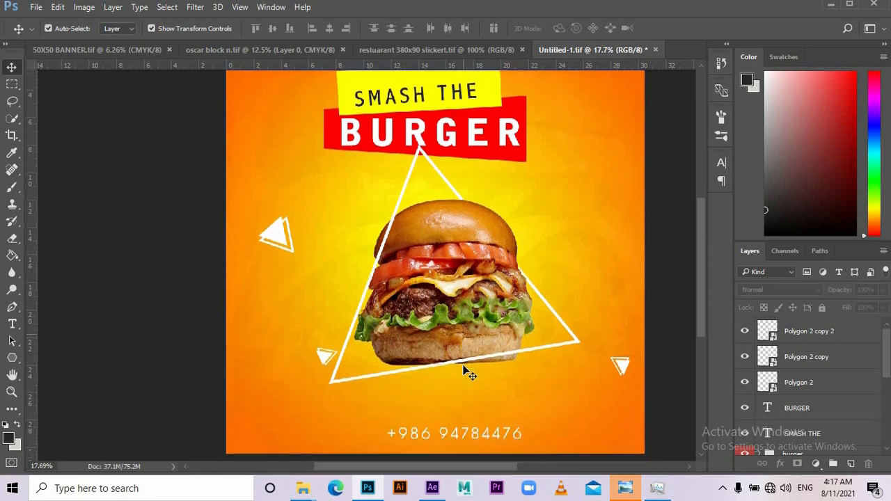
pyautogui.scroll(-2, 464, 366)
# - Duplicate the phone number text above itself, retyped as 'STAY AT HOME, WE DELIVER' and shifted left
pyautogui.click(479, 411)
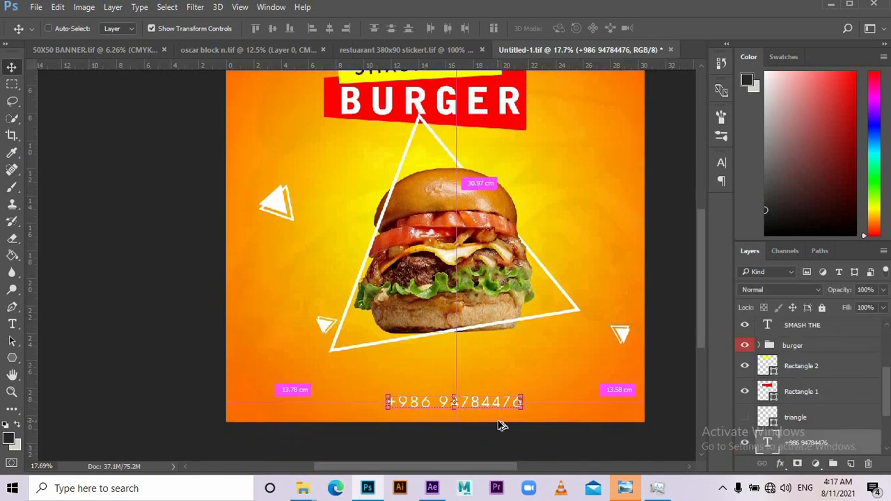
pyautogui.scroll(1, 502, 420)
pyautogui.moveTo(480, 384); pyautogui.dragTo(477, 361)
pyautogui.press('t')
pyautogui.click(460, 359)
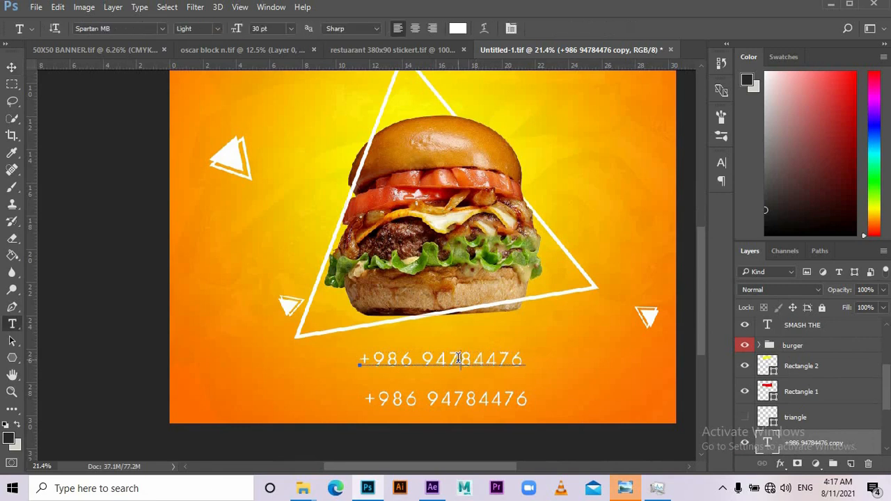
pyautogui.hotkey('ctrl', 'a')
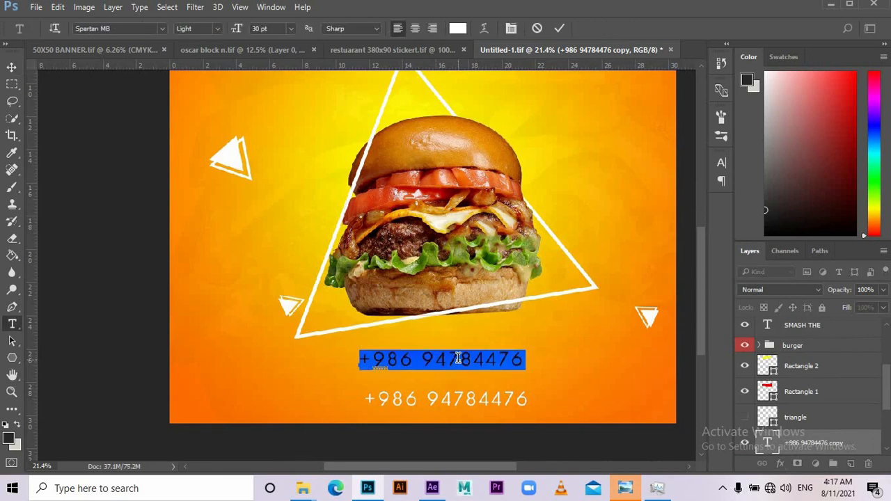
pyautogui.write('STAY AND HOME')
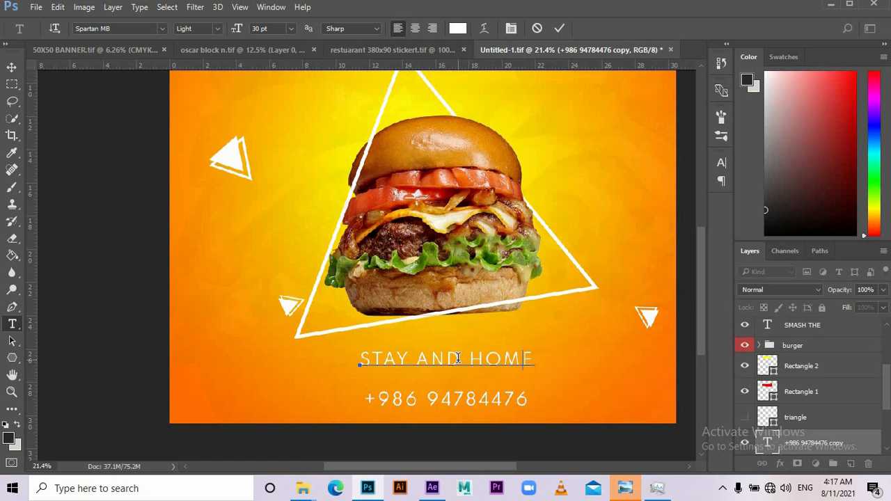
pyautogui.press('BackSpace')
pyautogui.press('BackSpace')
pyautogui.press('BackSpace')
pyautogui.press('BackSpace')
pyautogui.press('BackSpace')
pyautogui.press('BackSpace')
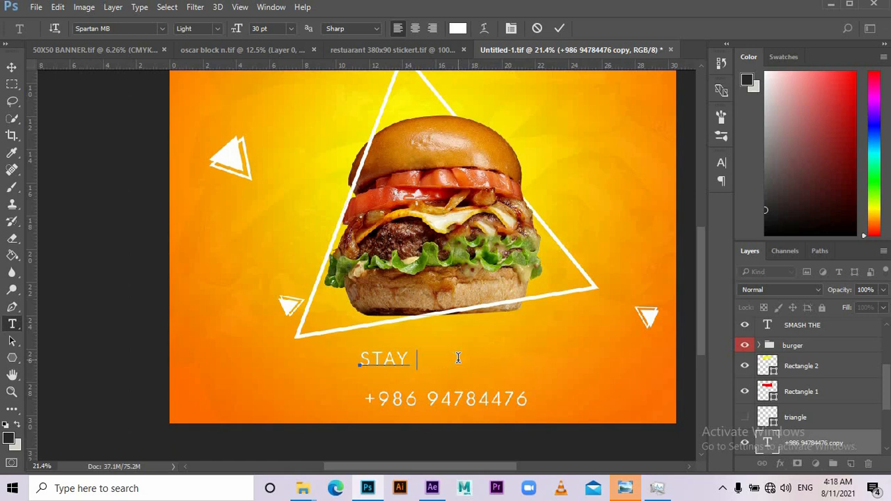
pyautogui.write('T HOME, WE DELIVER')
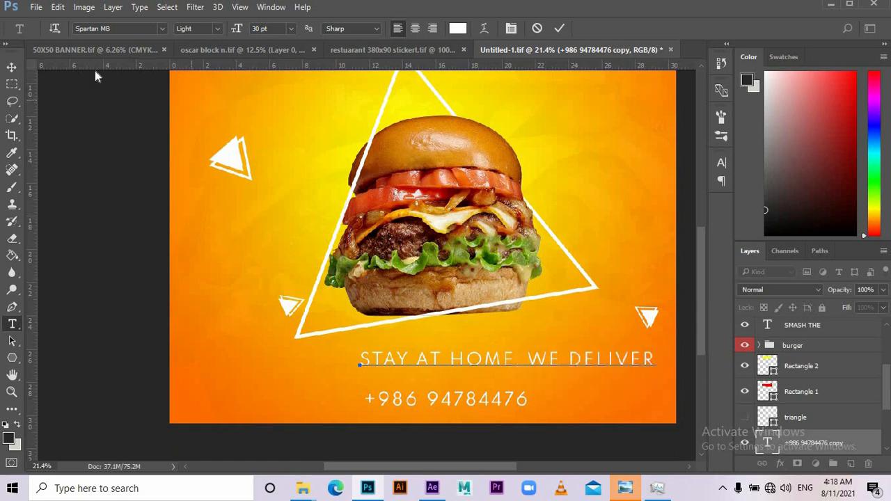
pyautogui.click(11, 67)
pyautogui.moveTo(584, 361); pyautogui.dragTo(512, 362)
pyautogui.click(722, 163)
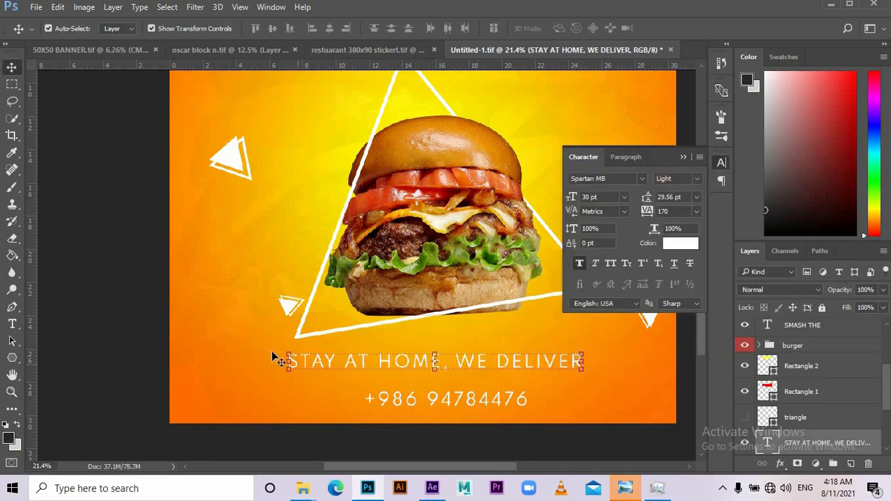
# - Retype the tagline in title case as 'Stay At Home, We Deliver'
pyautogui.click(12, 324)
pyautogui.moveTo(299, 361); pyautogui.dragTo(554, 360)
pyautogui.write('tay At Home, We Deliver')
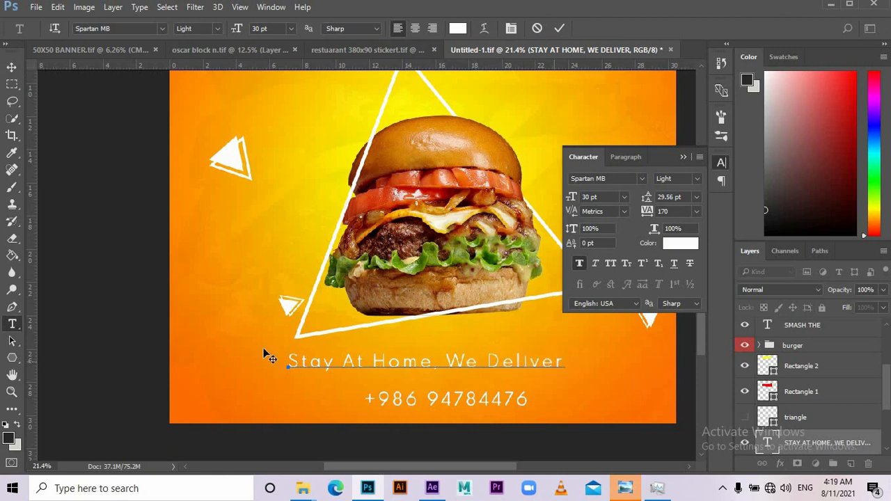
pyautogui.hotkey('ctrl', 'Return')
pyautogui.press('v')
# - Style the tagline black, SemiBold, faux italic, then bring the SOCIAL MEDIA POST 2 folder forward
pyautogui.click(595, 264)
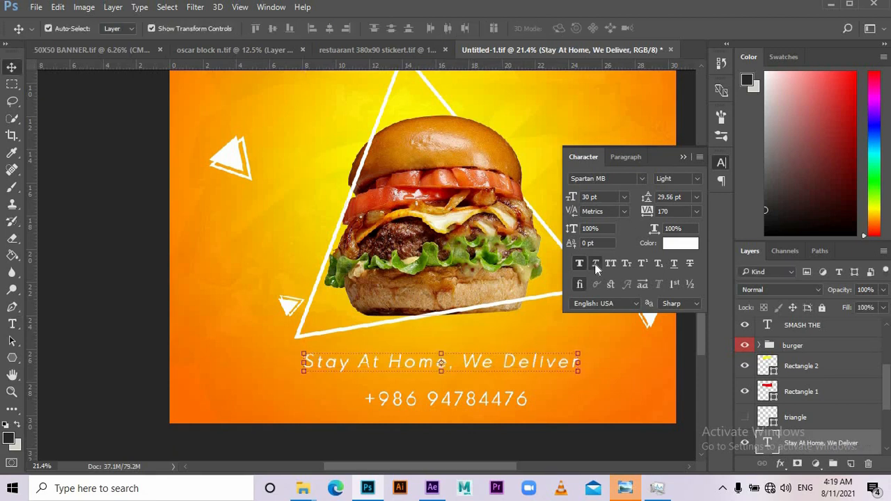
pyautogui.click(680, 245)
pyautogui.moveTo(609, 250); pyautogui.dragTo(713, 333)
pyautogui.click(842, 158)
pyautogui.click(677, 178)
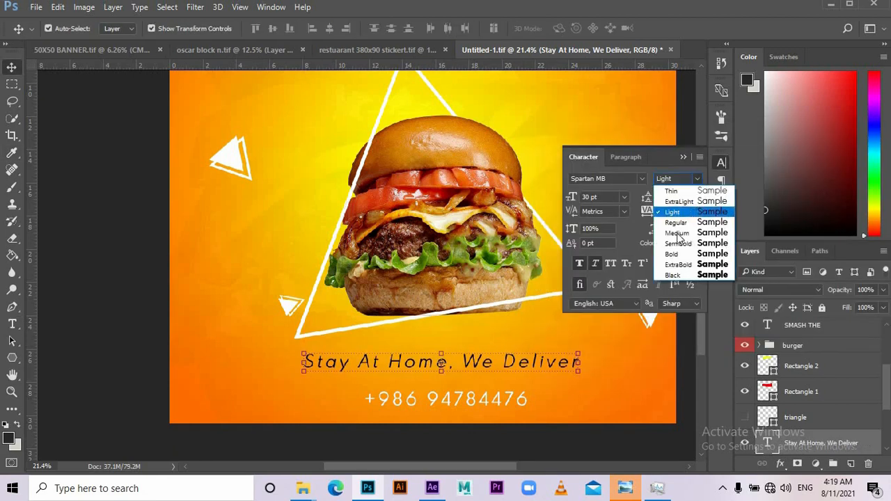
pyautogui.click(637, 241)
pyautogui.click(163, 358)
pyautogui.hotkey('ctrl', '0')
pyautogui.scroll(5, 437, 384)
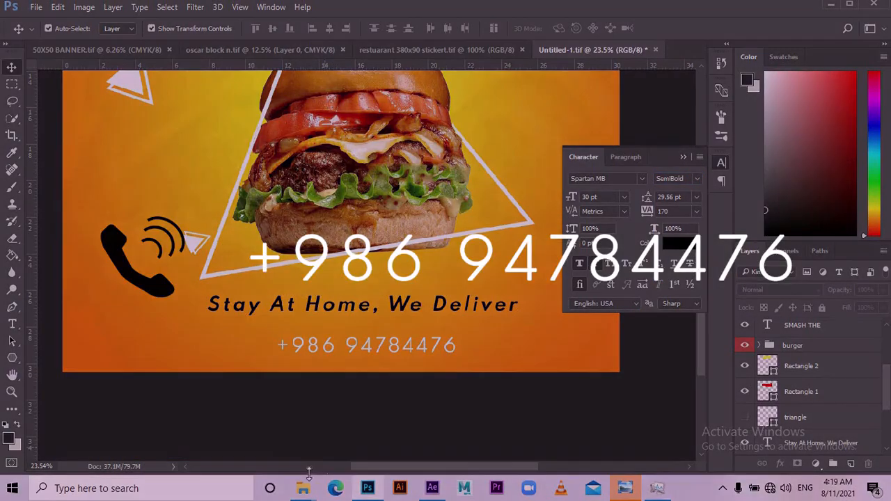
pyautogui.click(303, 488)
pyautogui.click(508, 427)
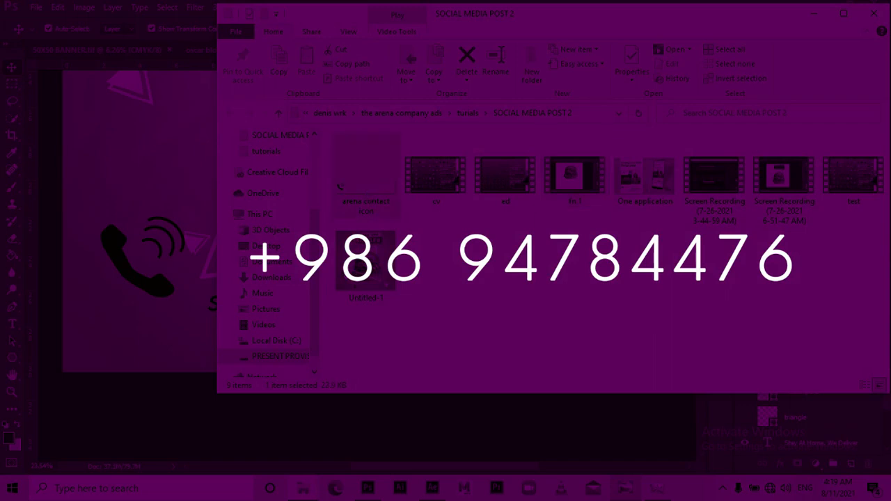
# - Drag the contact icon file onto the poster beside the phone number and select its layer
pyautogui.moveTo(365, 174); pyautogui.dragTo(160, 279)
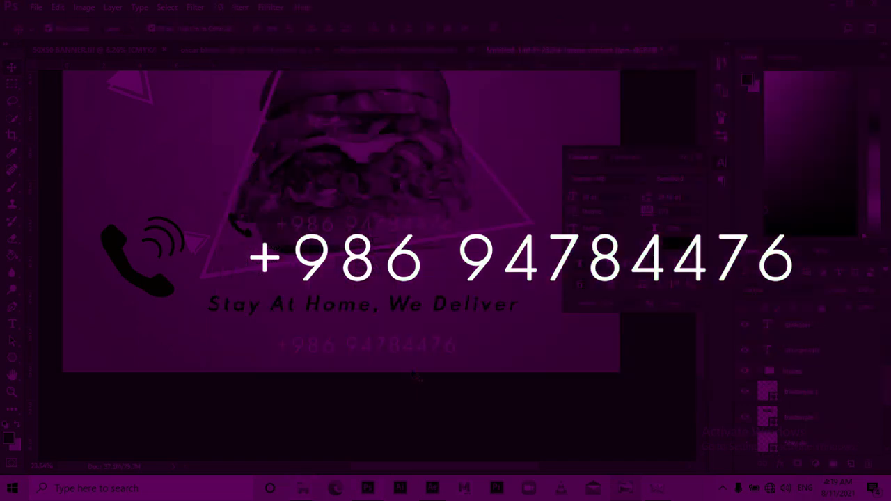
pyautogui.rightClick(390, 347)
pyautogui.click(422, 354)
pyautogui.press('Delete')
pyautogui.moveTo(369, 225); pyautogui.dragTo(369, 347)
pyautogui.hotkey('ctrl', 'z')
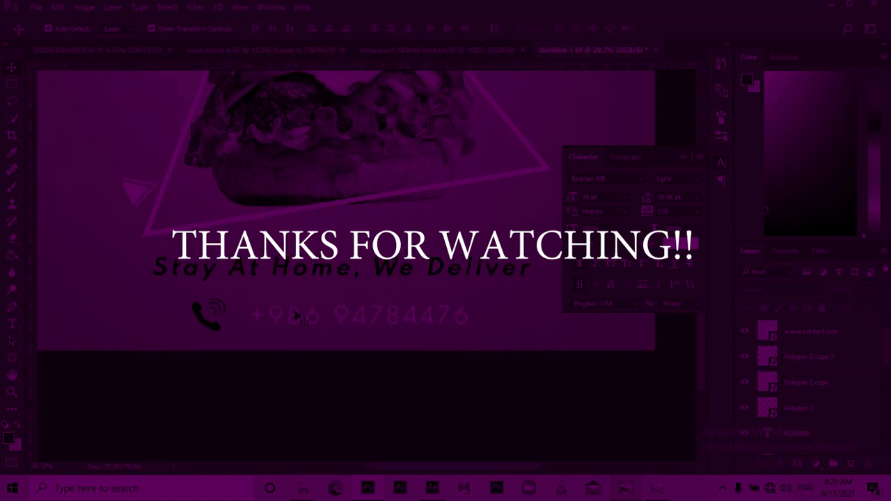
pyautogui.click(296, 316)
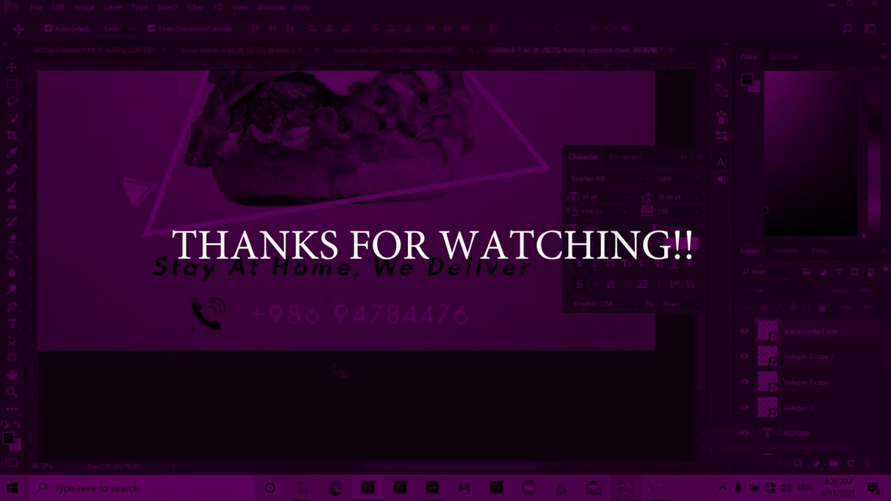